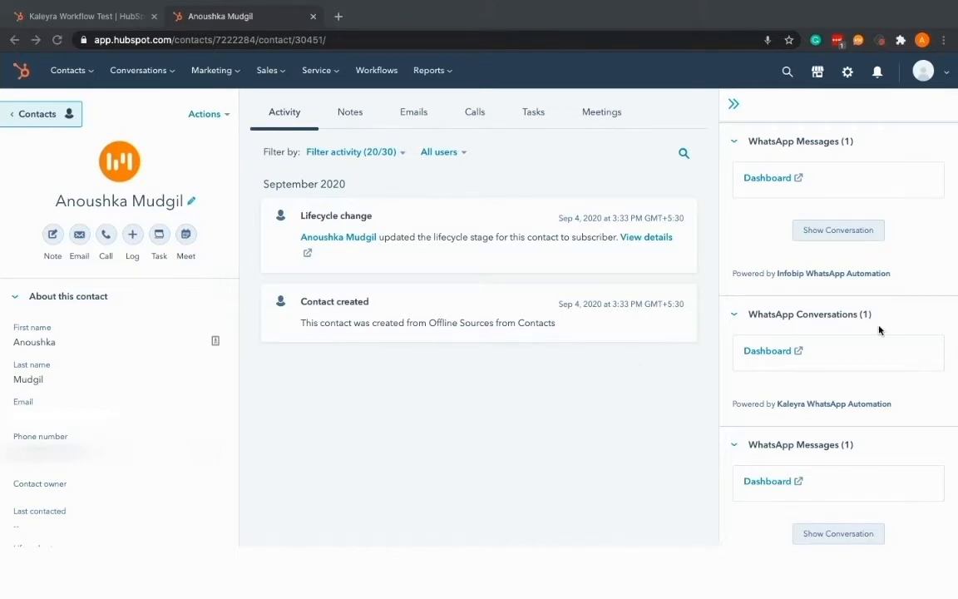
Open the WhatsApp dashboard powered by Kaleyra WhatsApp Automation from the contact record and go to its settings
scroll(879, 330, up, 3)
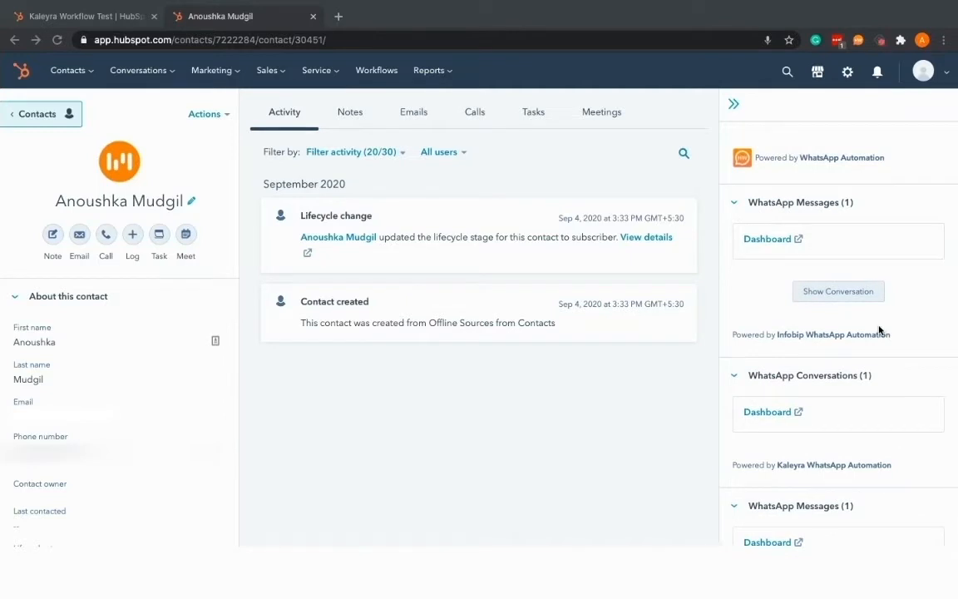
scroll(880, 366, down, 1)
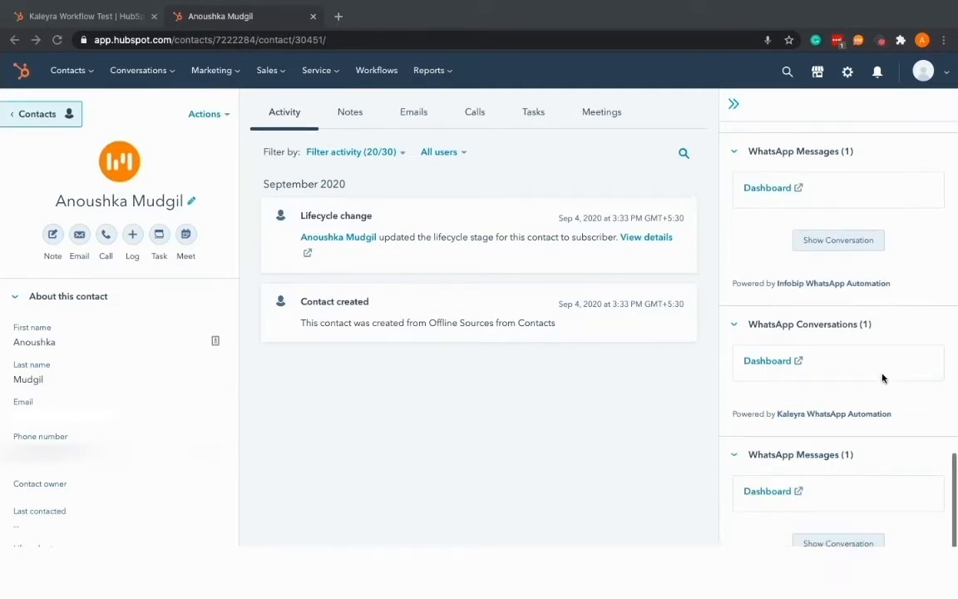
click(770, 361)
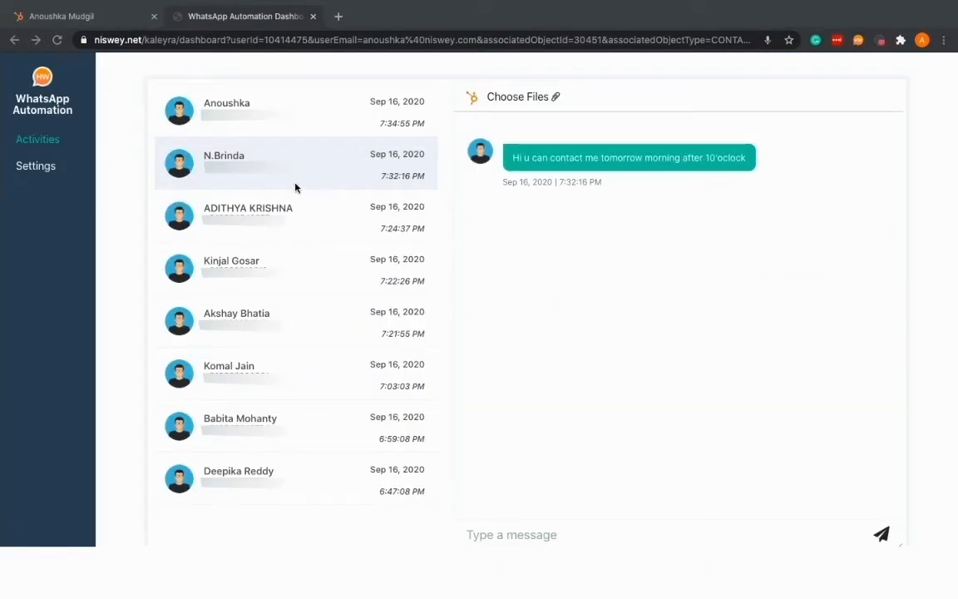
click(36, 169)
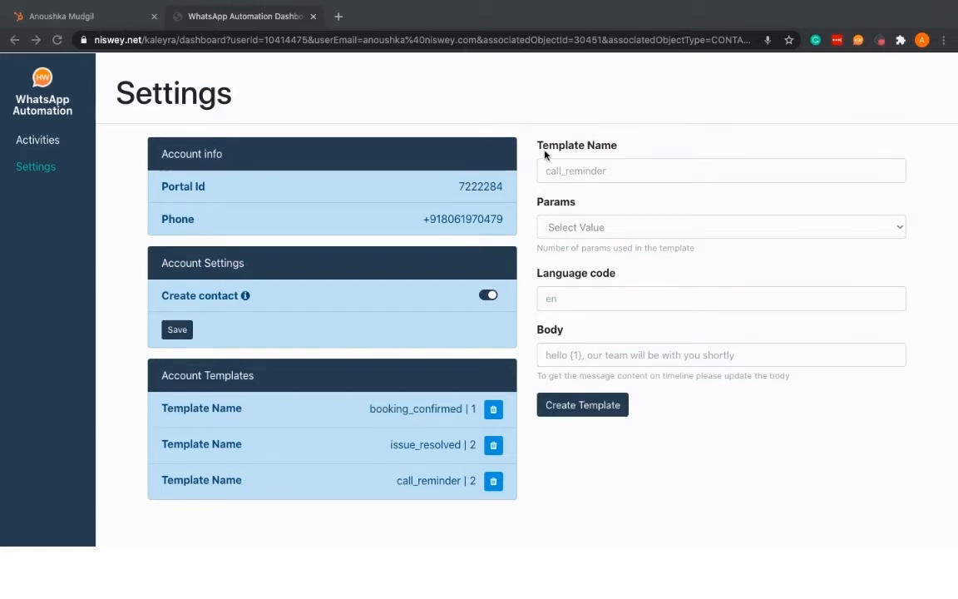
Name the new message template Subscription_confirmed and set its number of params to 1
click(603, 171)
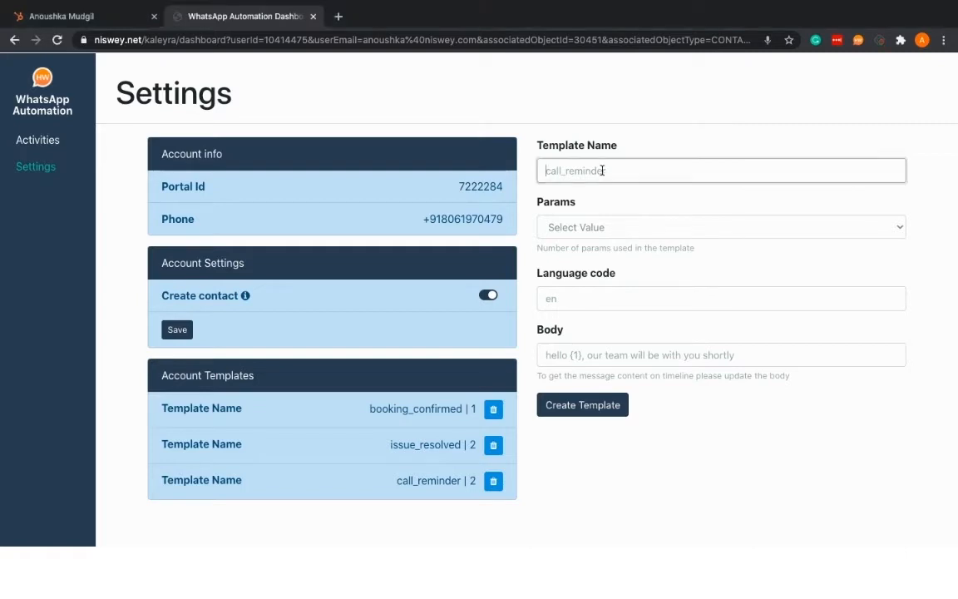
text(Su)
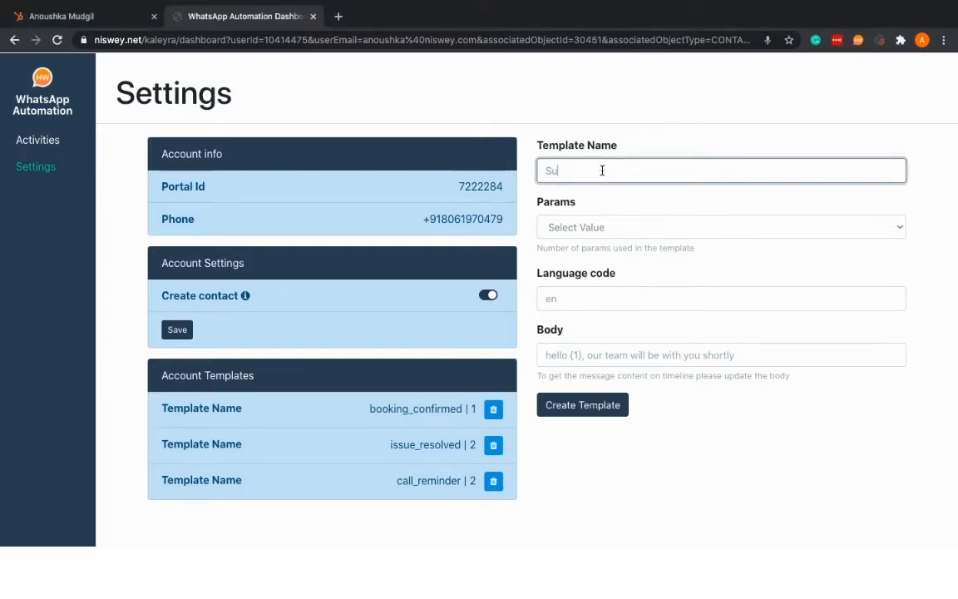
text(bscrip)
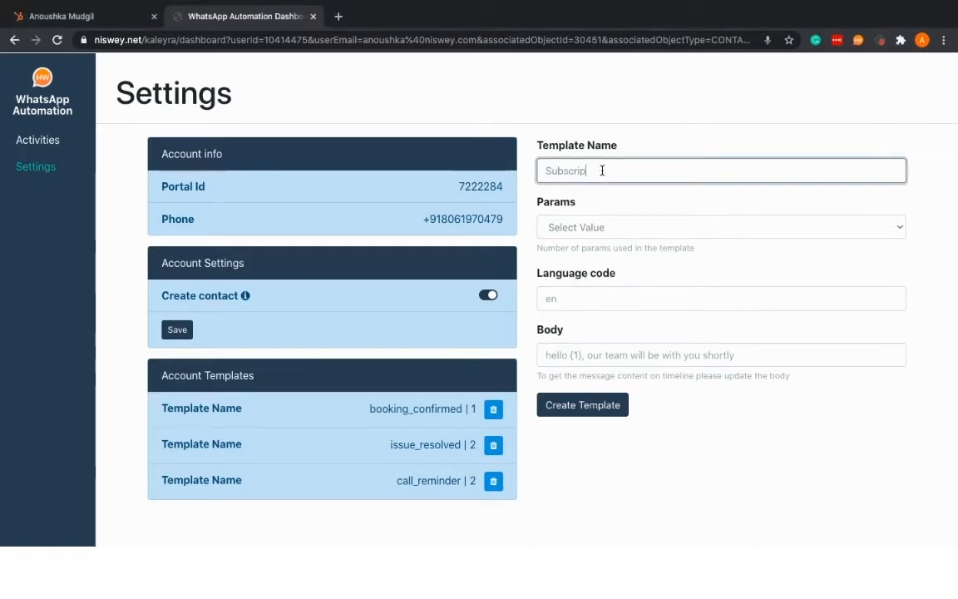
text(tion_confirme)
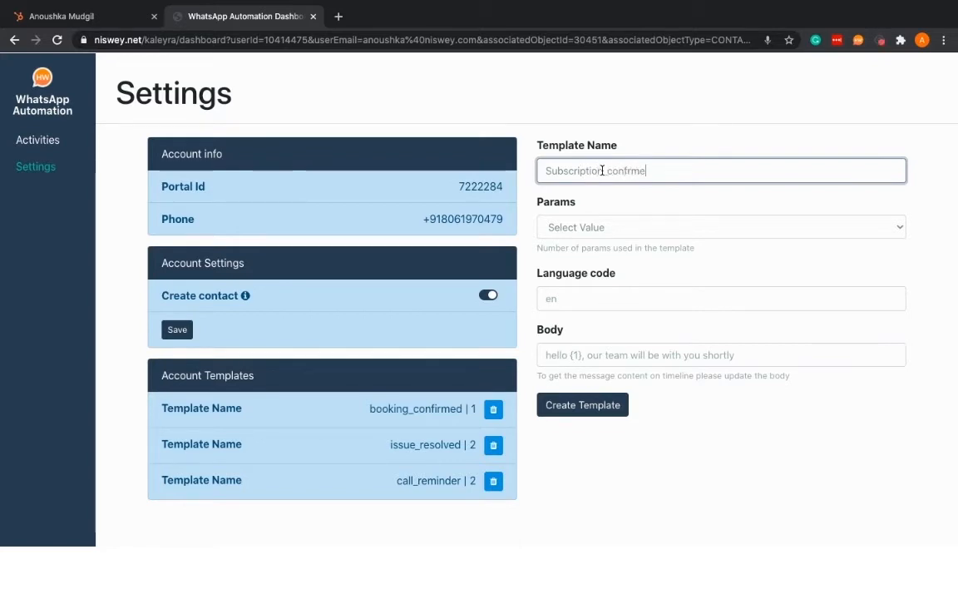
text(irmed)
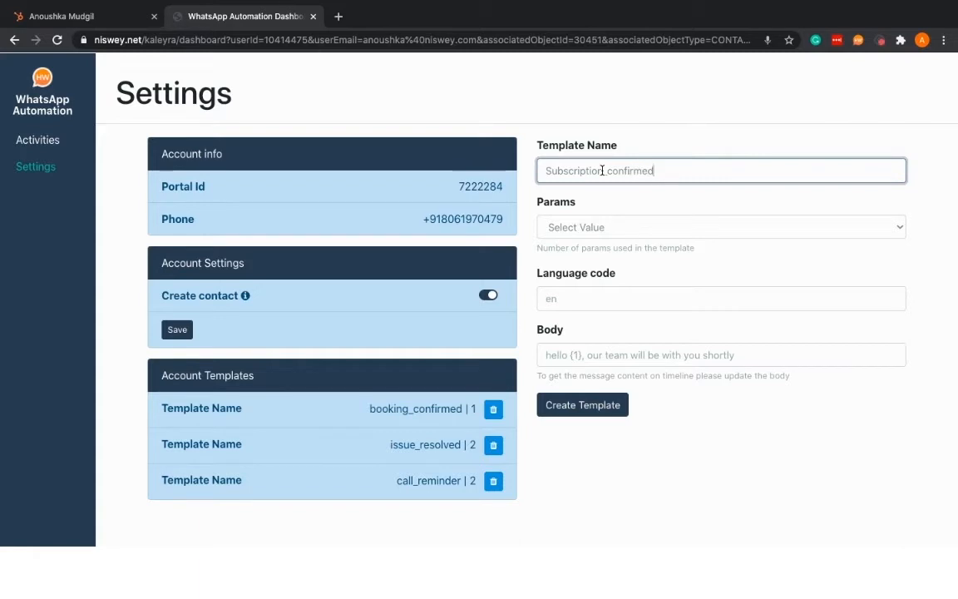
click(562, 227)
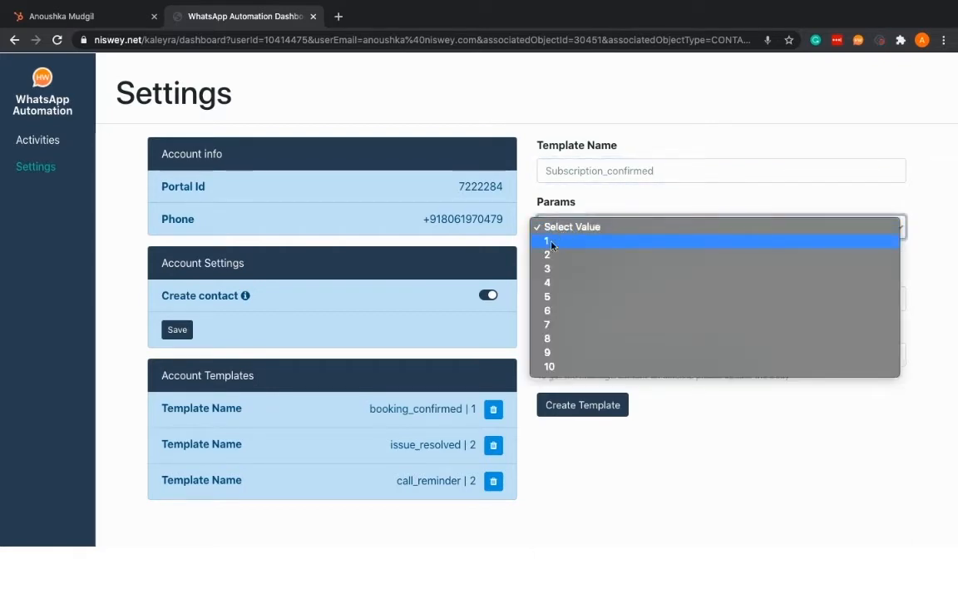
click(597, 242)
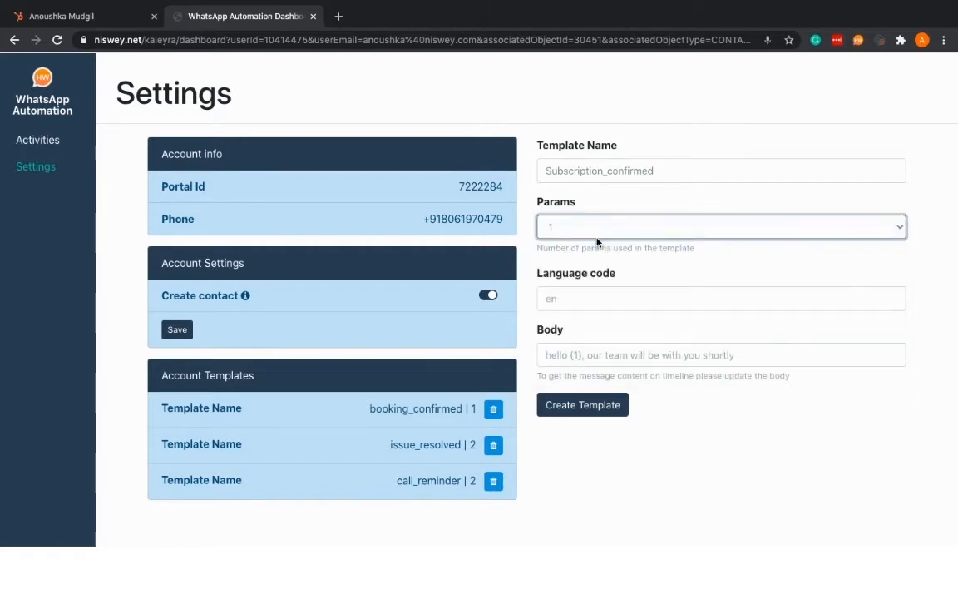
Set the new template's language code to en
click(600, 300)
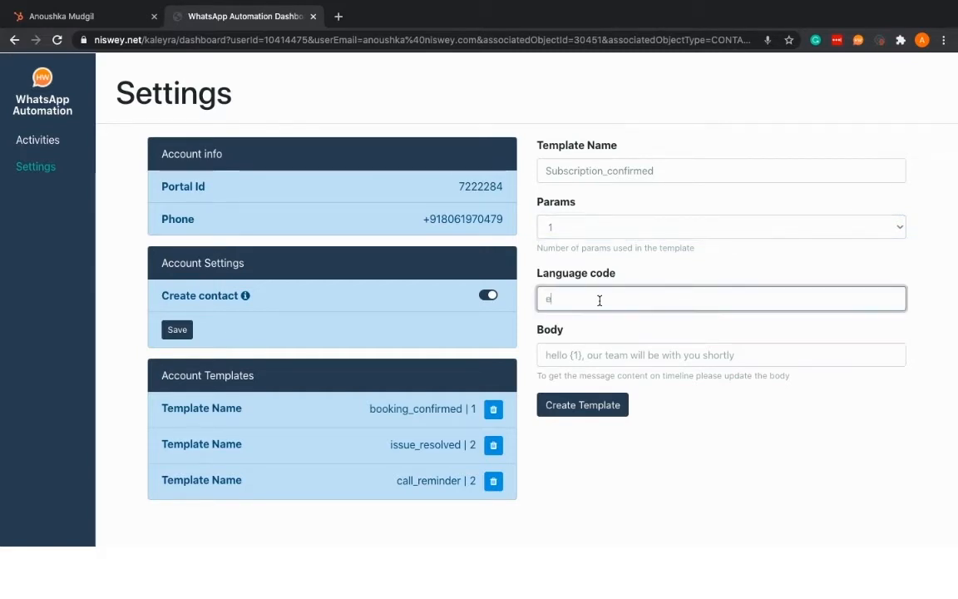
text(en)
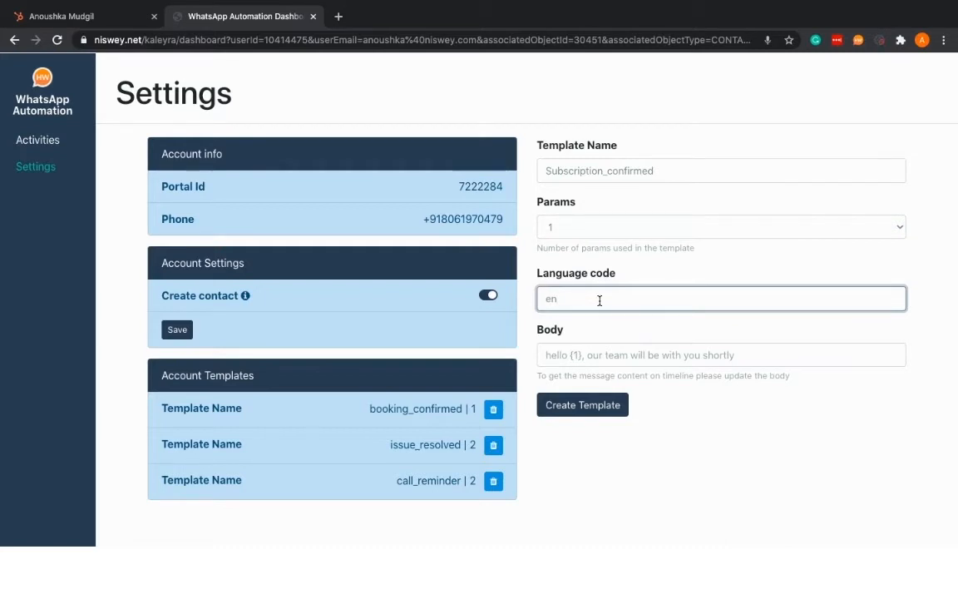
key(BackSpace)
text(s)
key(BackSpace)
key(BackSpace)
text(pt)
key(BackSpace)
key(BackSpace)
text(en)
Enter the body "Hi {1}, Your subscription is confirmed! Thanks." and create the template
click(557, 355)
text(Hi {1}, Your subscription is confirmed! Thanks.)
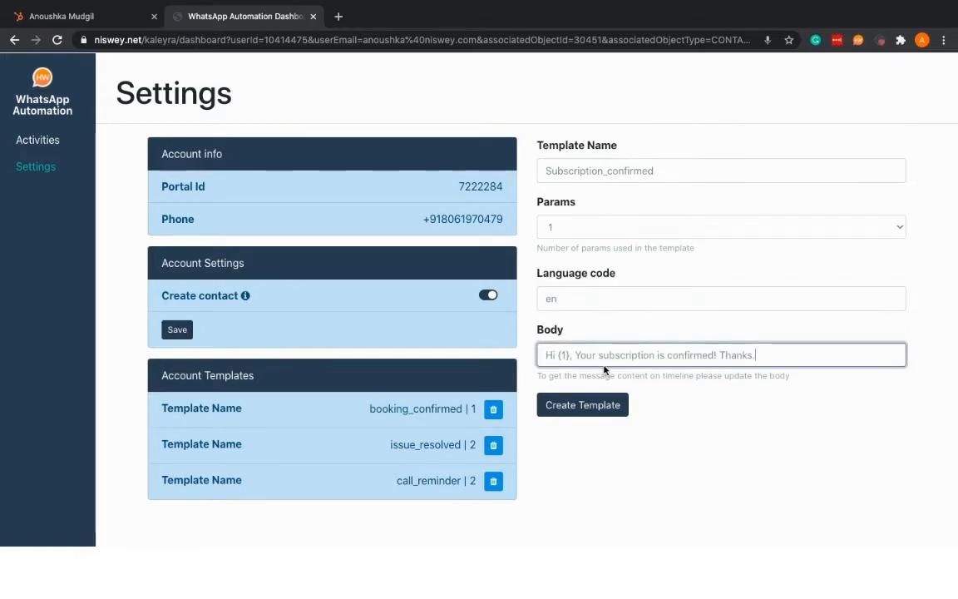
click(593, 410)
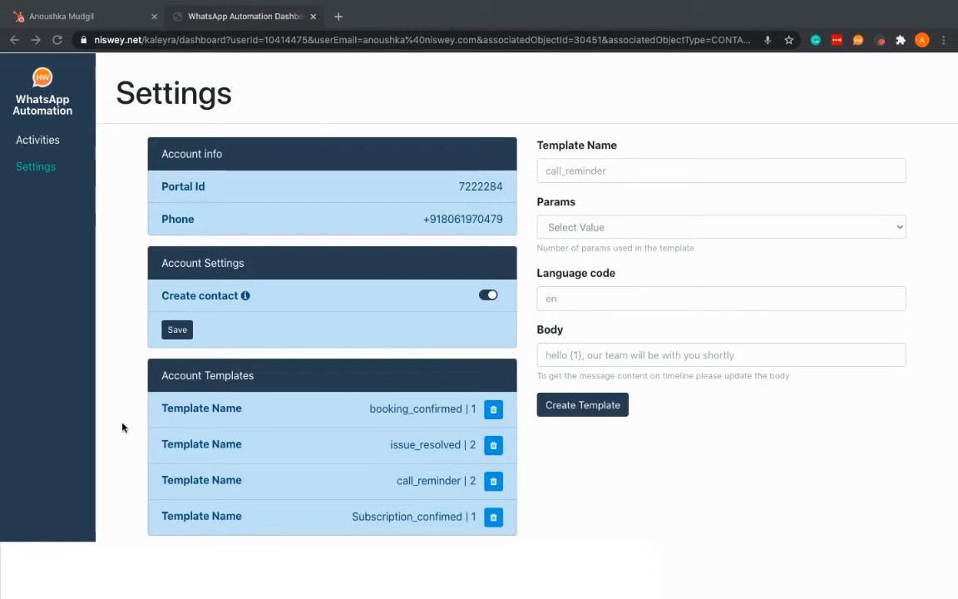
Return to HubSpot and open the Twilio_Test workflow from the workflows list in a new tab
click(92, 19)
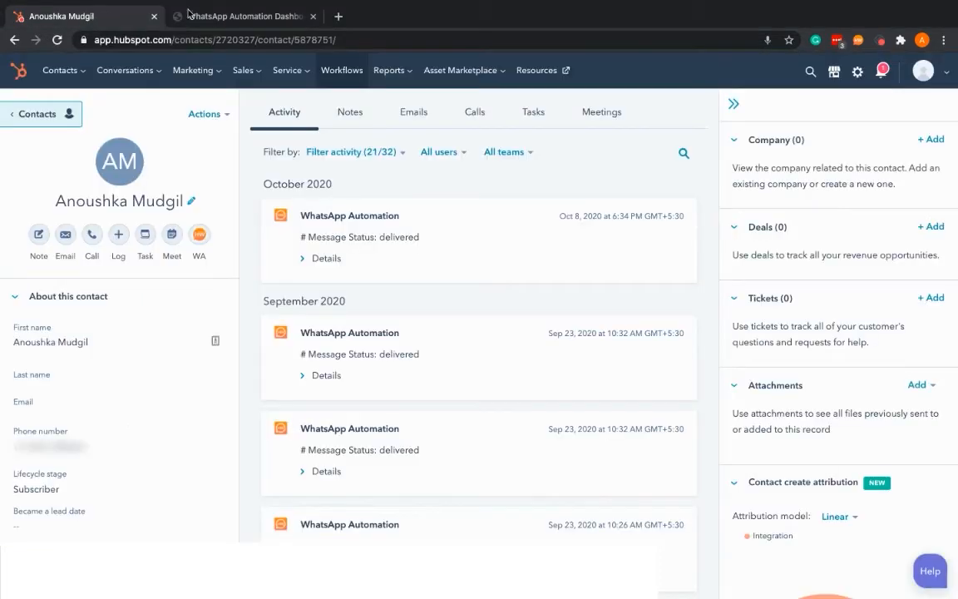
middle_click(337, 80)
click(233, 17)
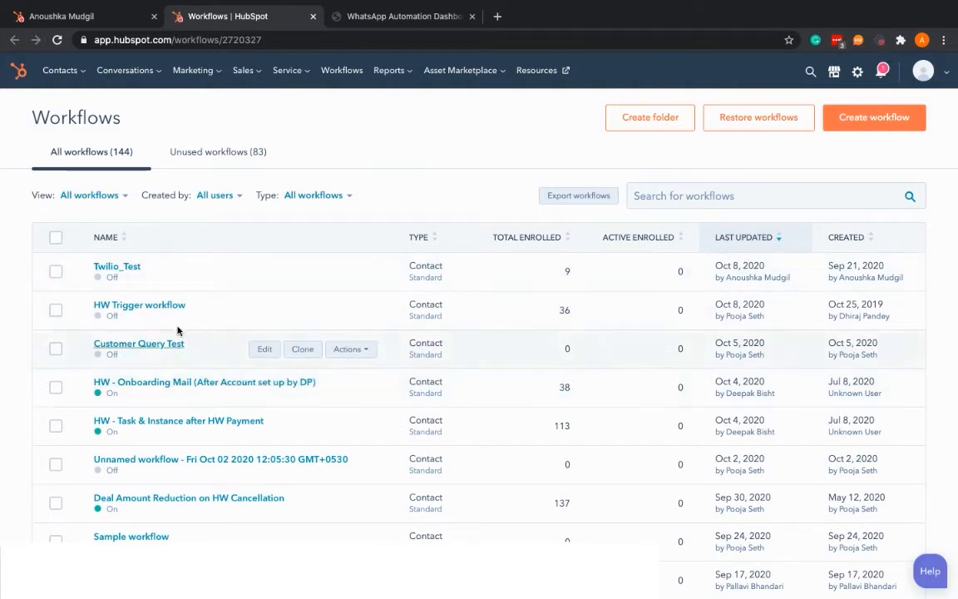
middle_click(132, 267)
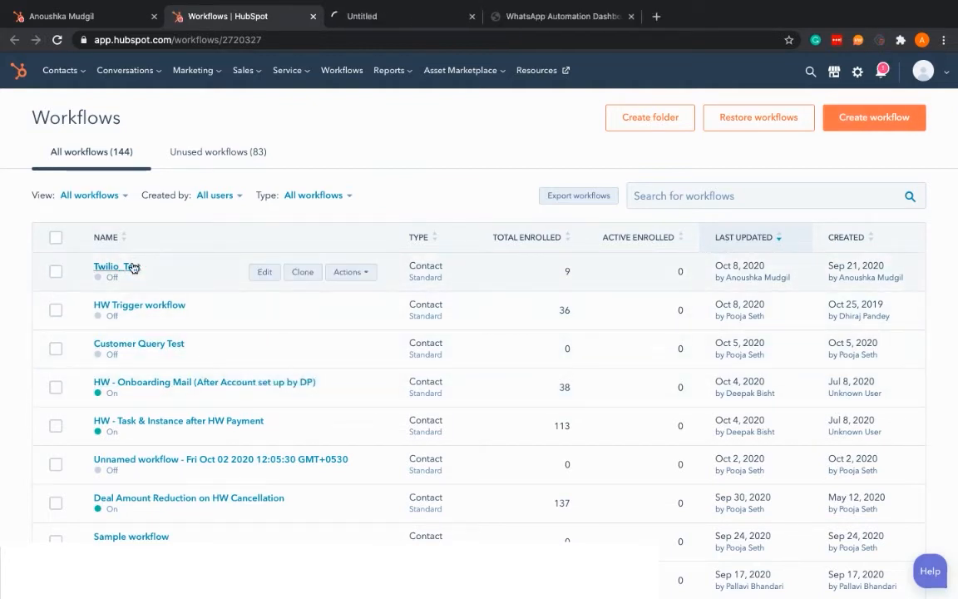
click(381, 17)
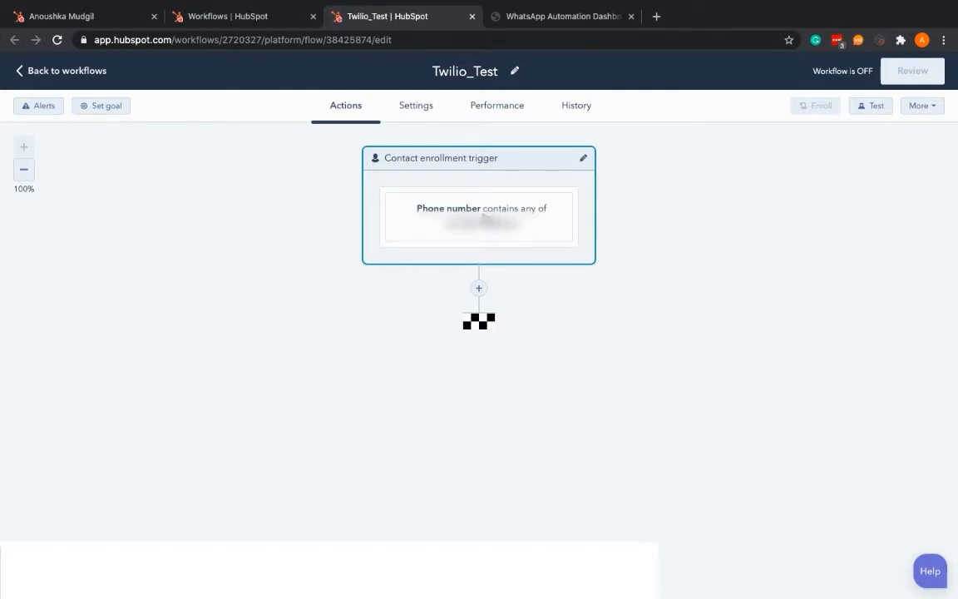
Examine the filter types available for the workflow's contact enrollment trigger, then close the trigger settings
click(485, 218)
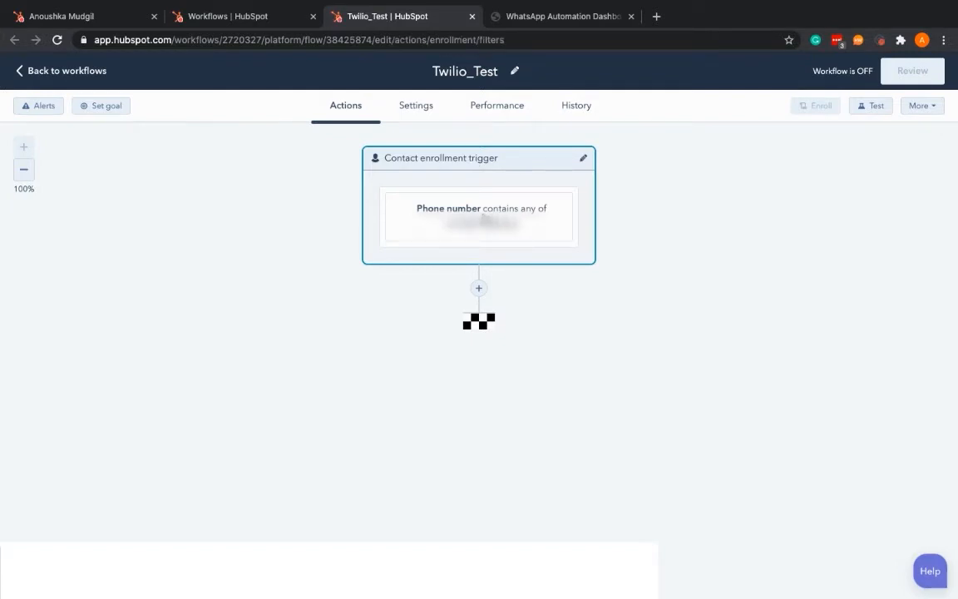
click(703, 285)
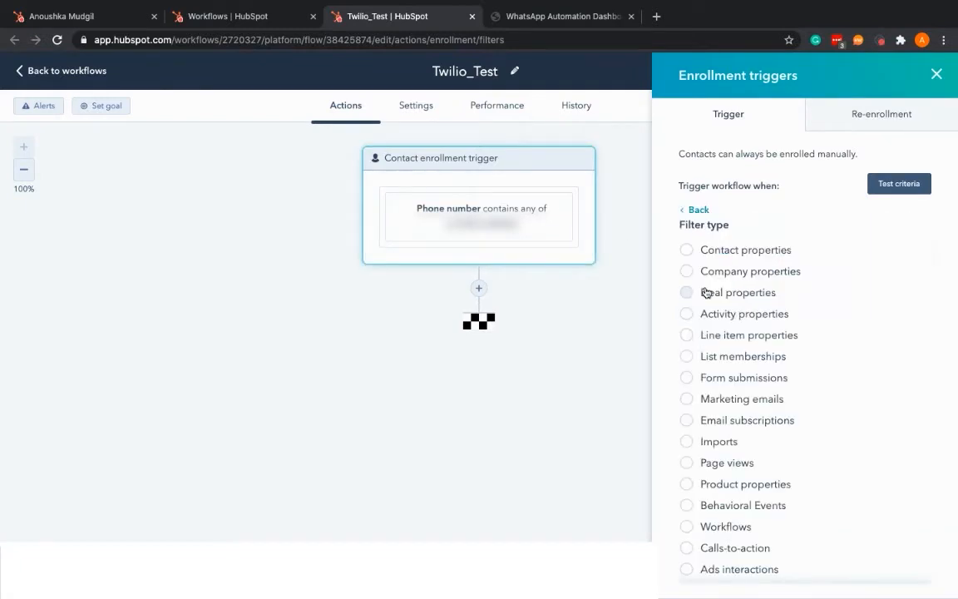
scroll(734, 406, down, 1)
click(935, 82)
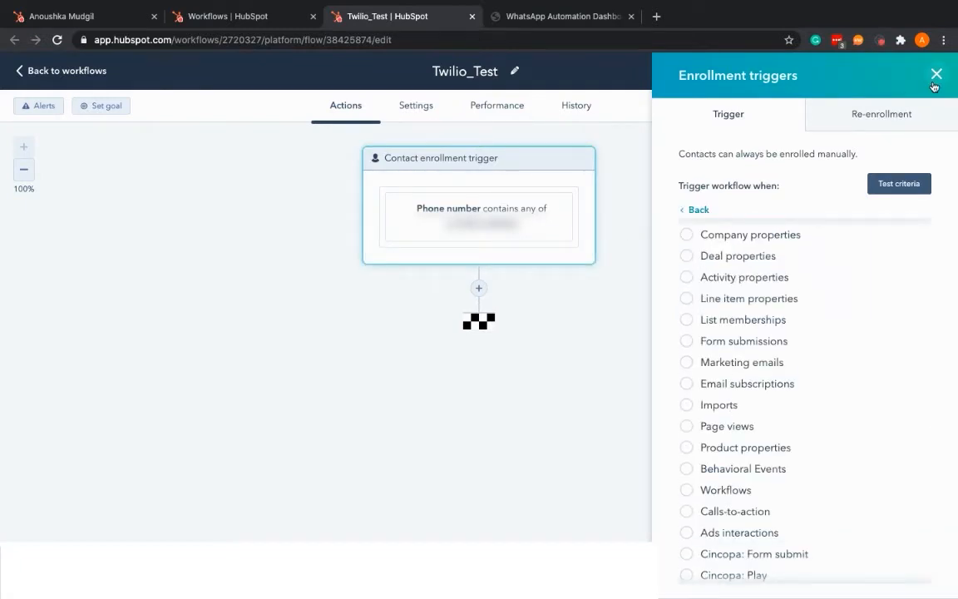
Add a WhatsApp Automation Send WhatsApp Message action below the enrollment trigger, using the Statement Ready template
click(481, 291)
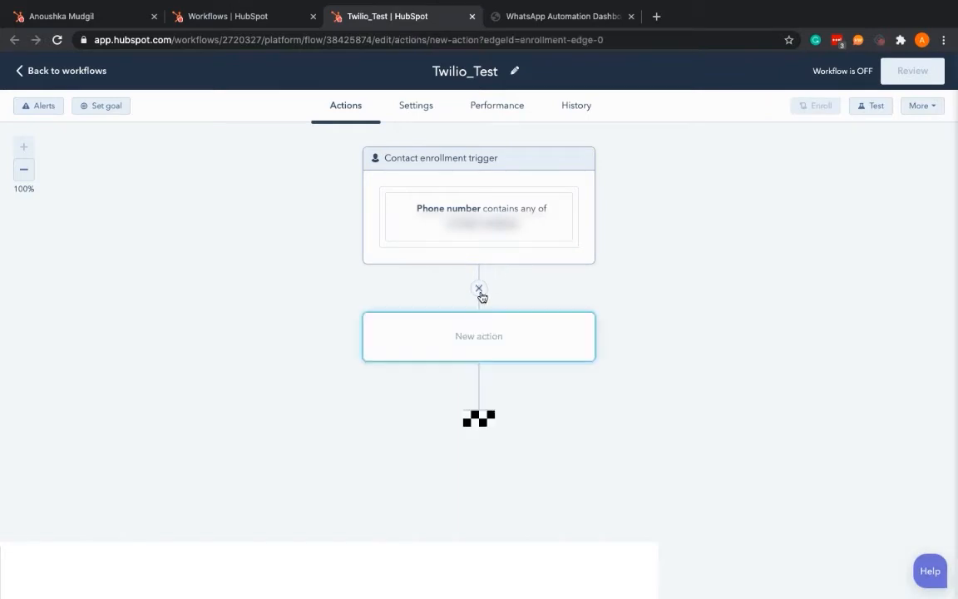
scroll(954, 438, down, 1)
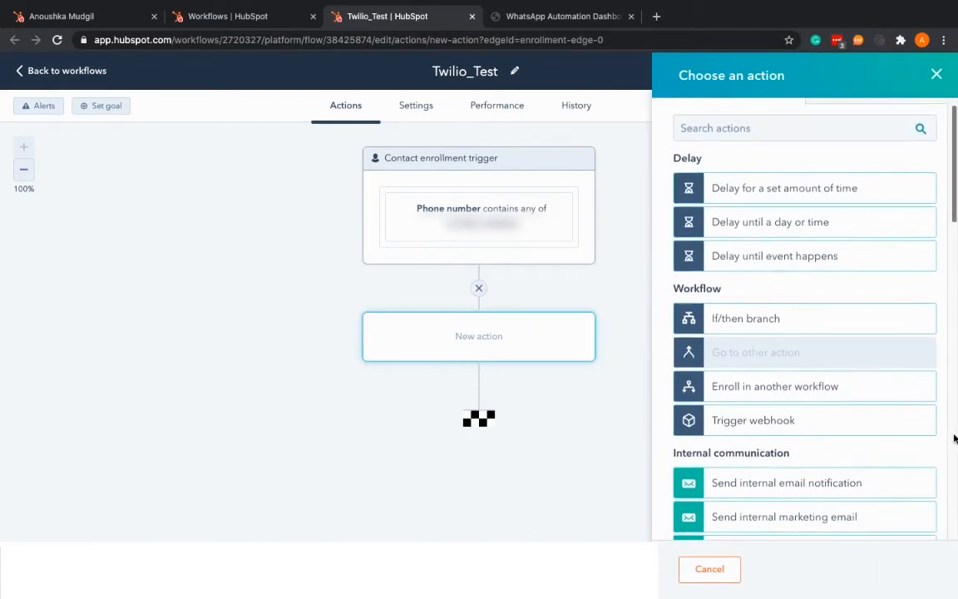
scroll(954, 438, down, 6)
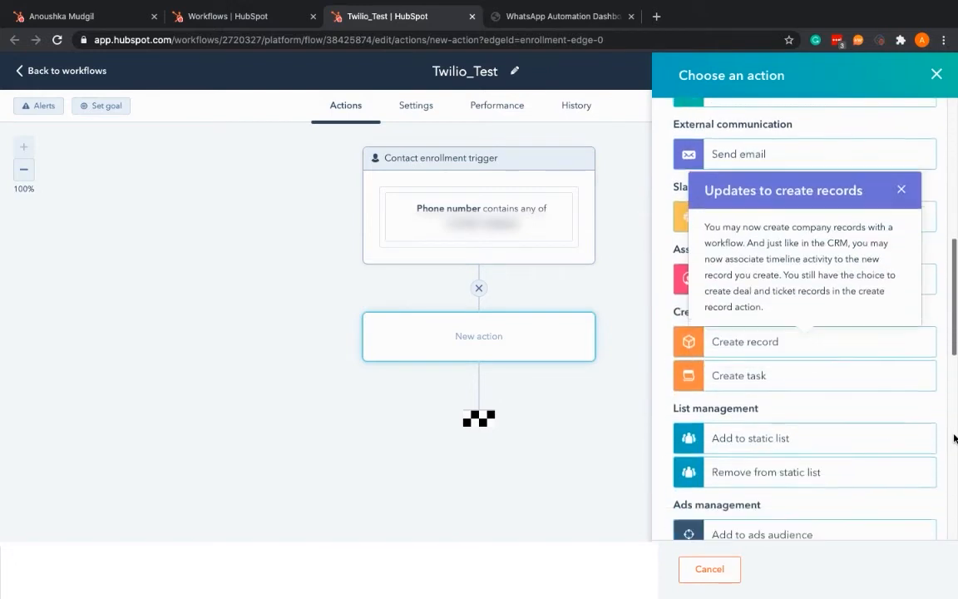
scroll(954, 438, down, 3)
scroll(954, 439, down, 1)
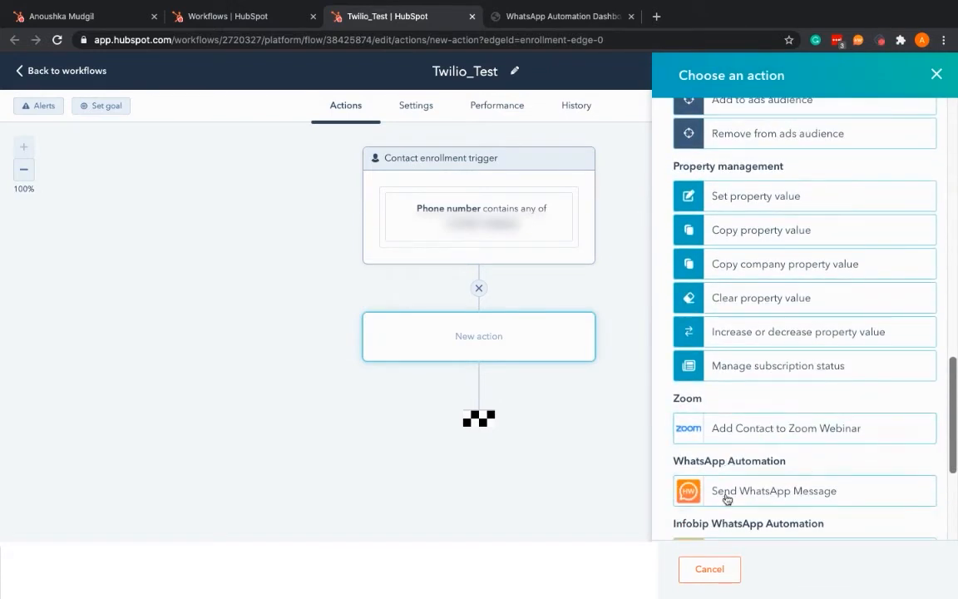
click(803, 498)
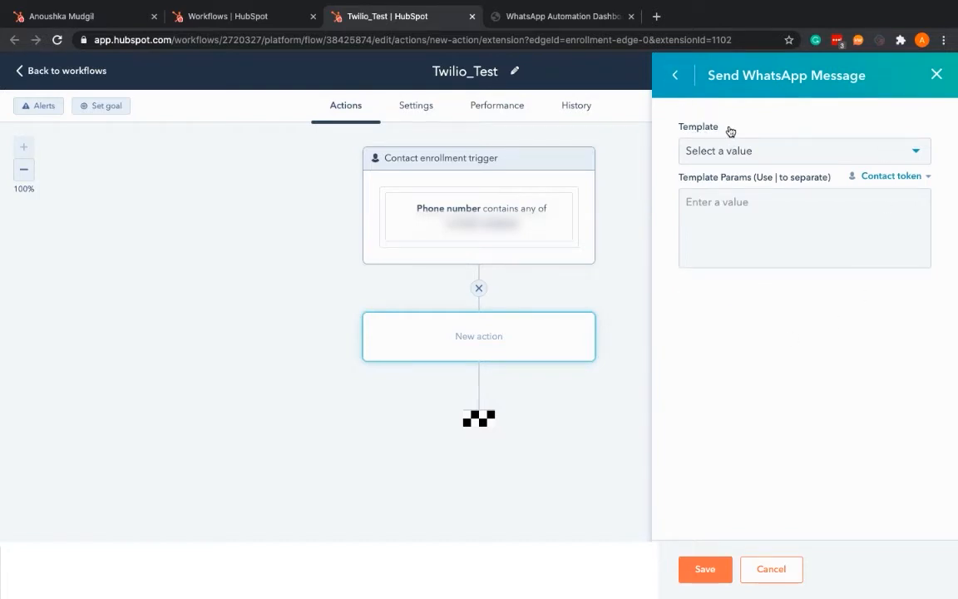
click(917, 154)
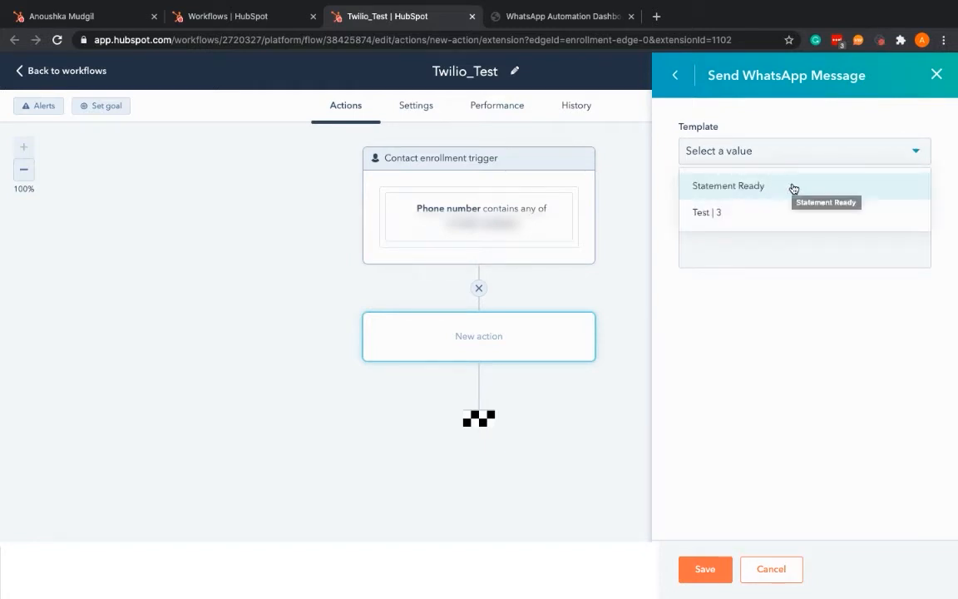
click(717, 192)
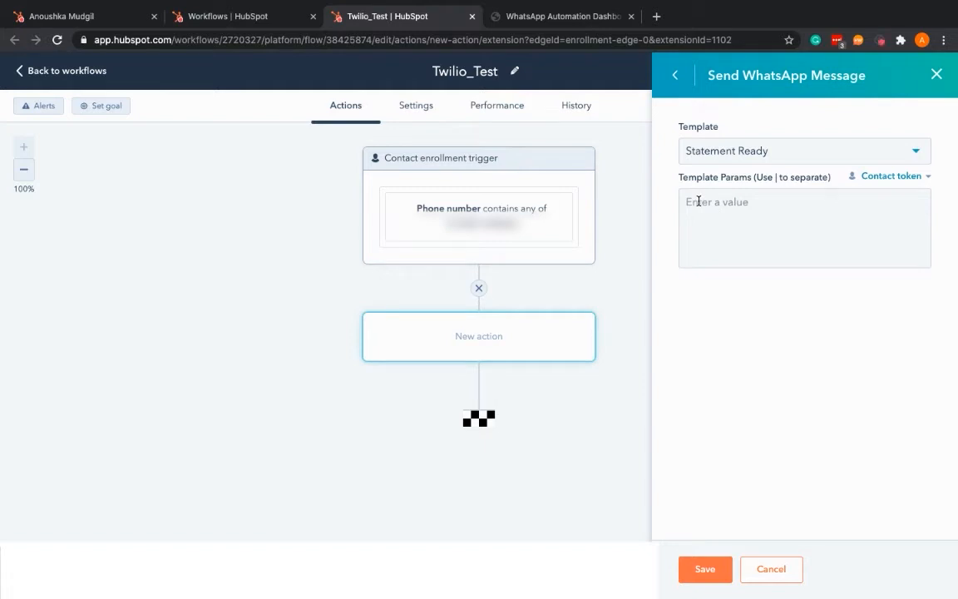
Fill the template params with the contact tokens First name and Expiration date, separated by |
click(889, 181)
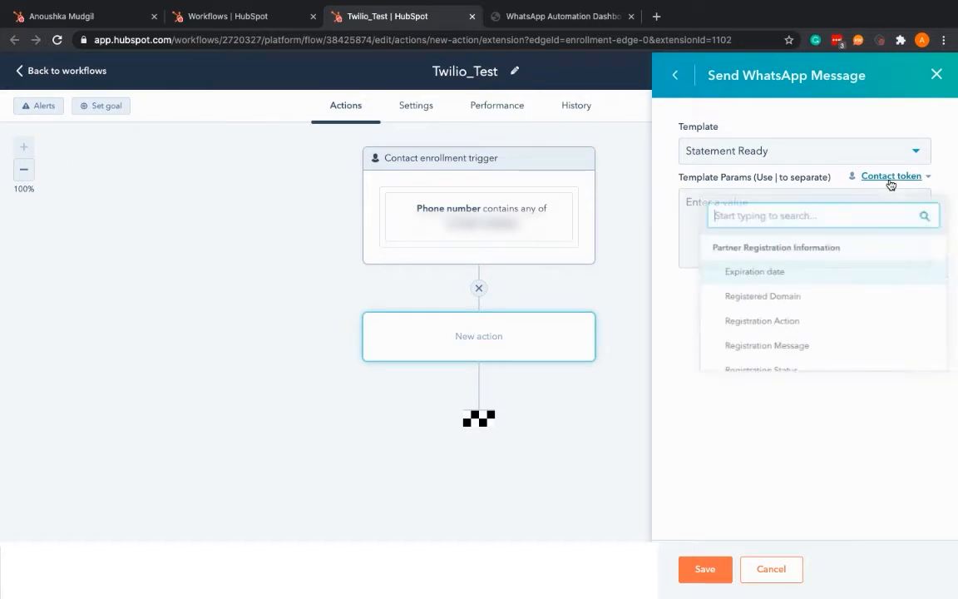
text(fir)
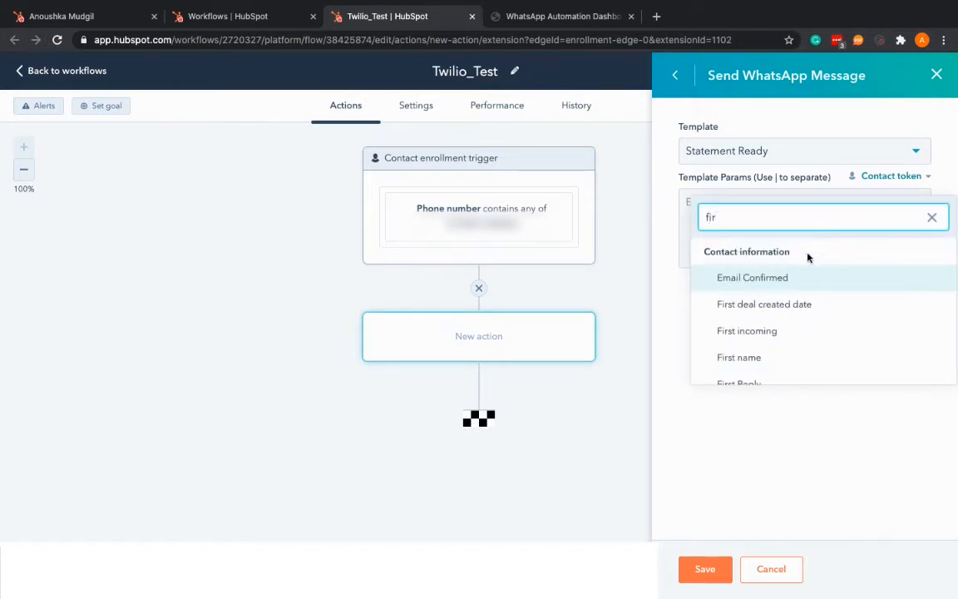
click(790, 358)
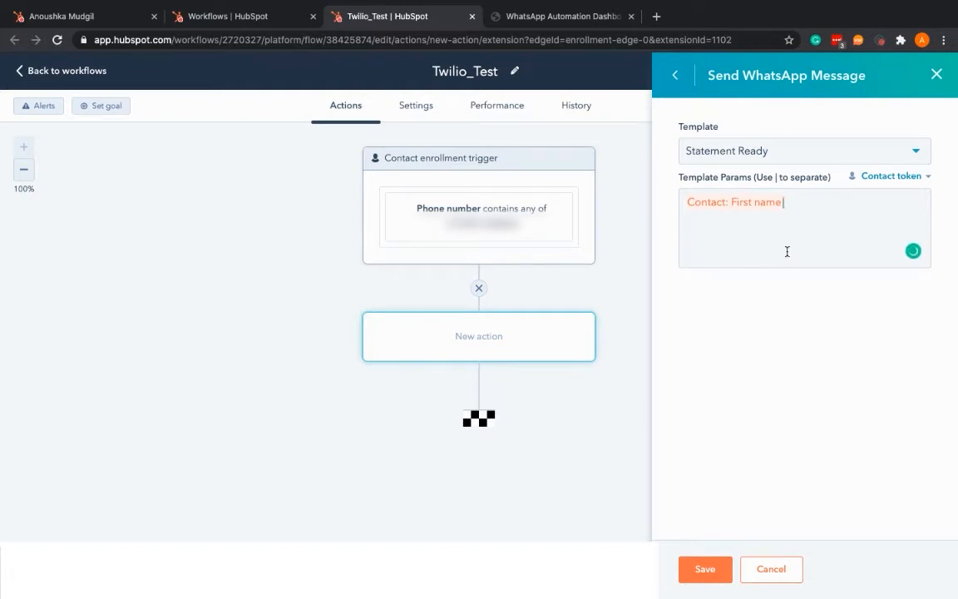
click(887, 178)
click(748, 278)
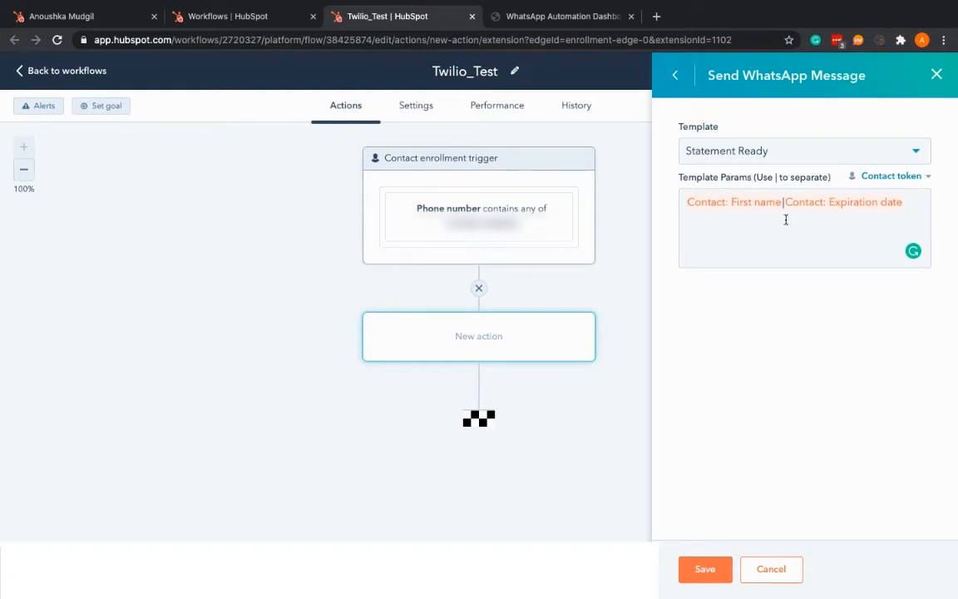
Clear the template params and save the Send WhatsApp Message action in the workflow
drag(924, 198, 678, 205)
key(BackSpace)
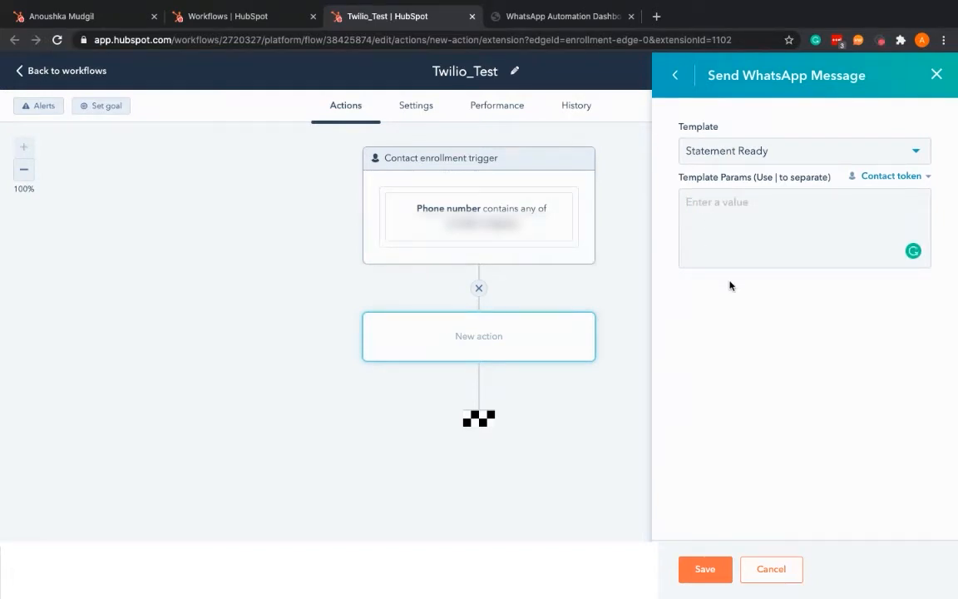
click(700, 571)
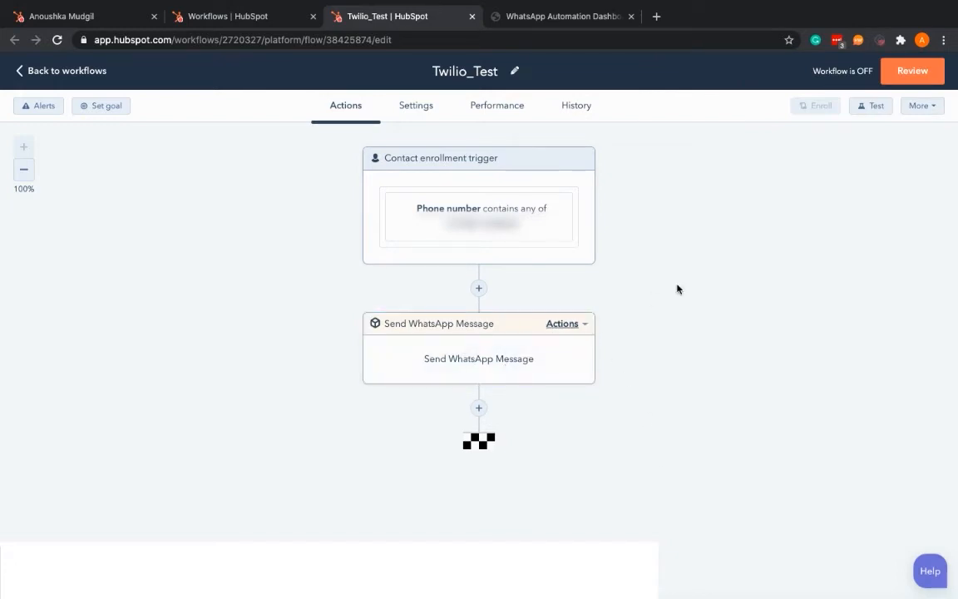
Review the Twilio_Test workflow and turn it on, enrolling existing contacts who meet the trigger criteria as of now
click(919, 75)
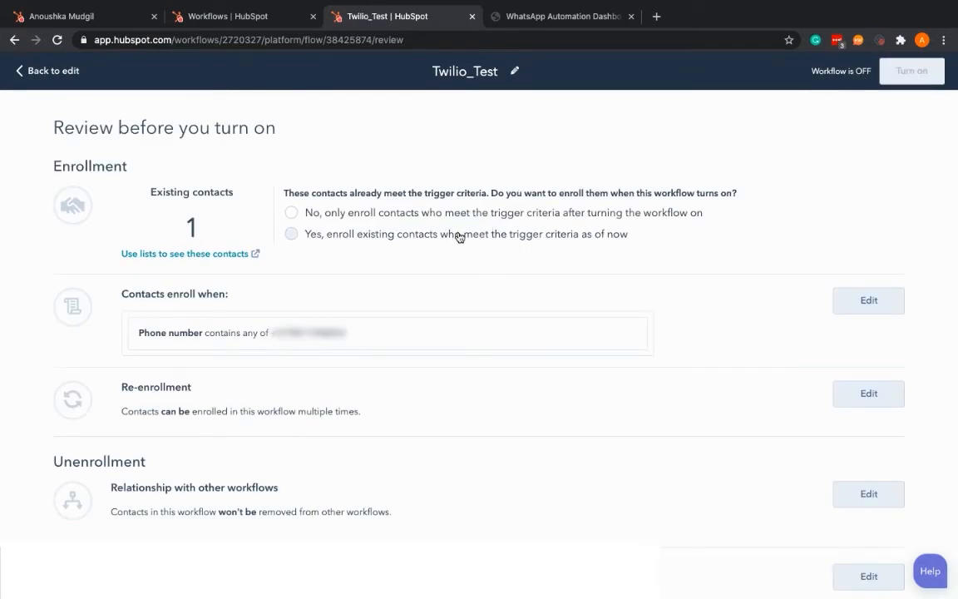
click(459, 237)
click(912, 72)
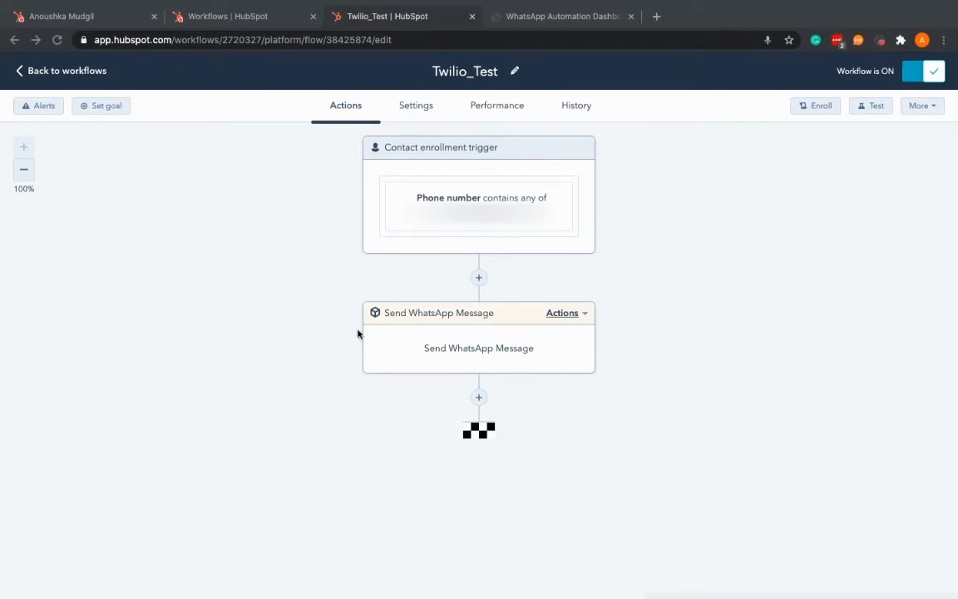
Check the refreshed WhatsApp dashboard conversation and the reloaded HubSpot contact timeline, expanding the details of the newest WhatsApp Automation activity
click(557, 18)
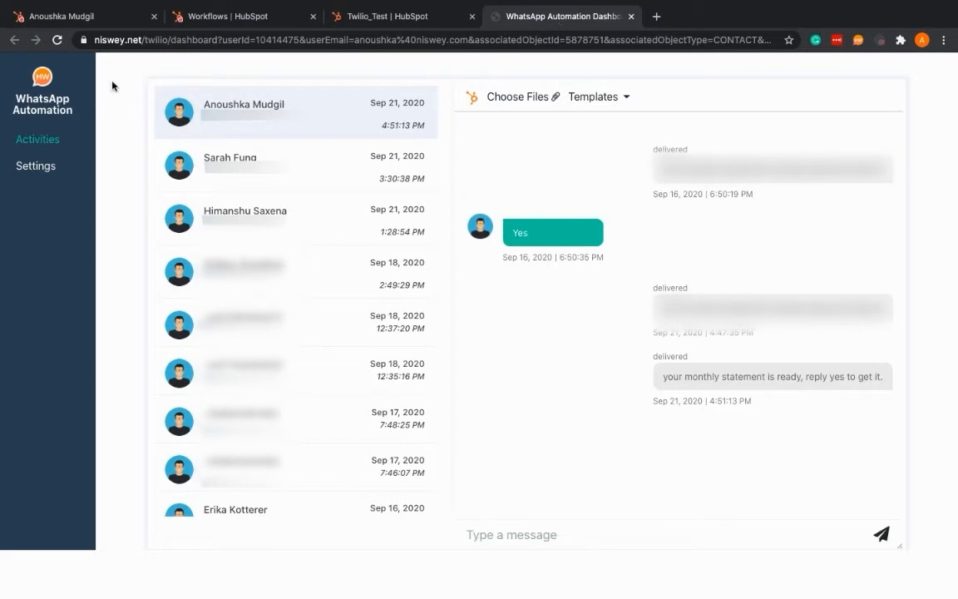
click(57, 40)
click(99, 22)
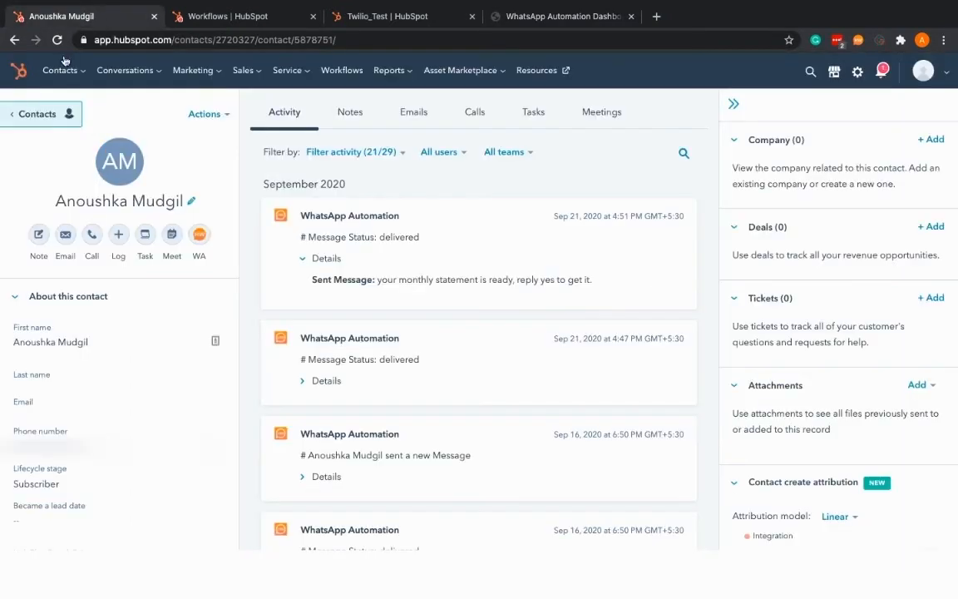
click(56, 40)
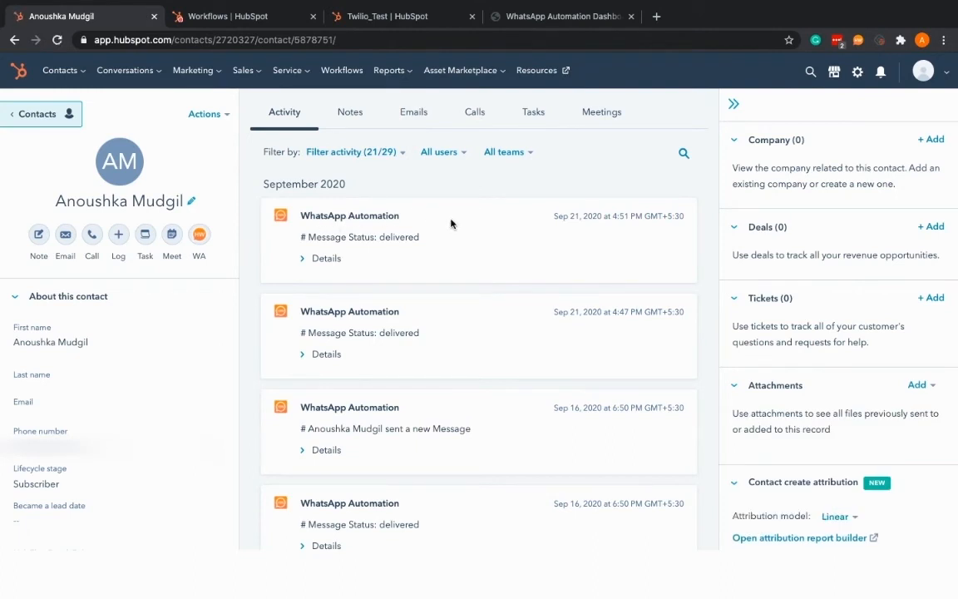
click(326, 259)
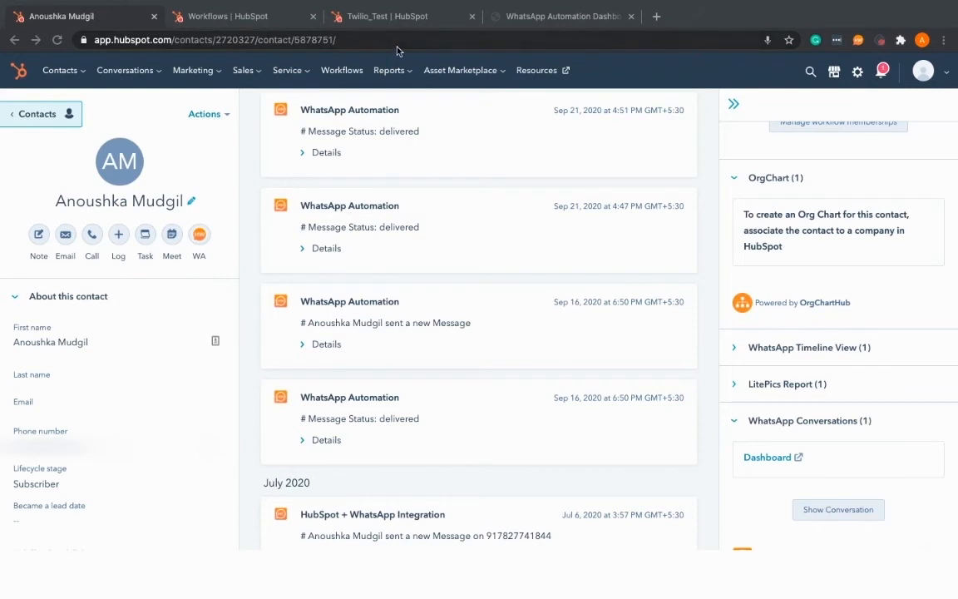
Delete the existing Send WhatsApp Message action from the Twilio_Test workflow
click(384, 16)
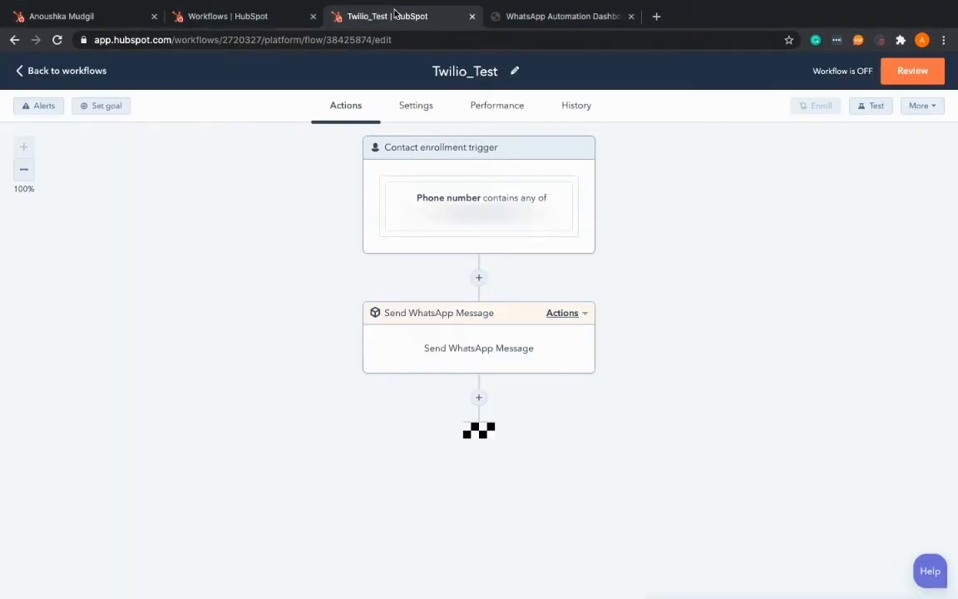
click(487, 326)
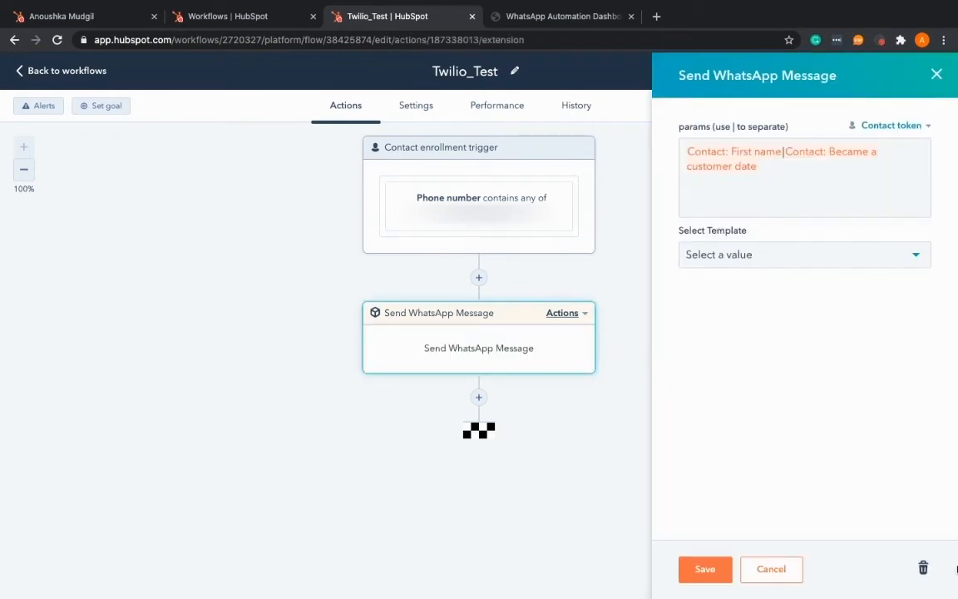
click(923, 568)
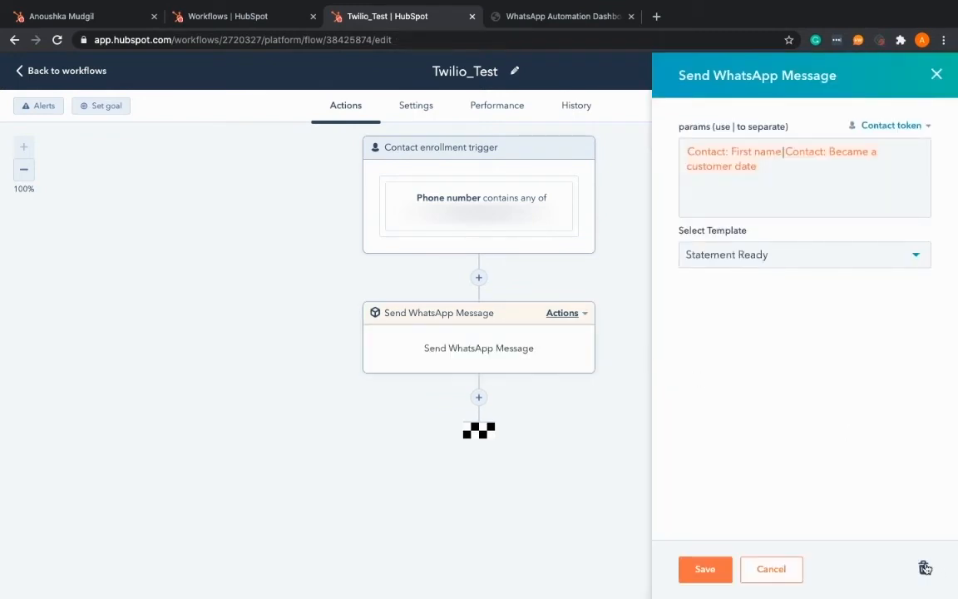
Add a new WhatsApp Automation Send WhatsApp Message action below the contact enrollment trigger
click(479, 281)
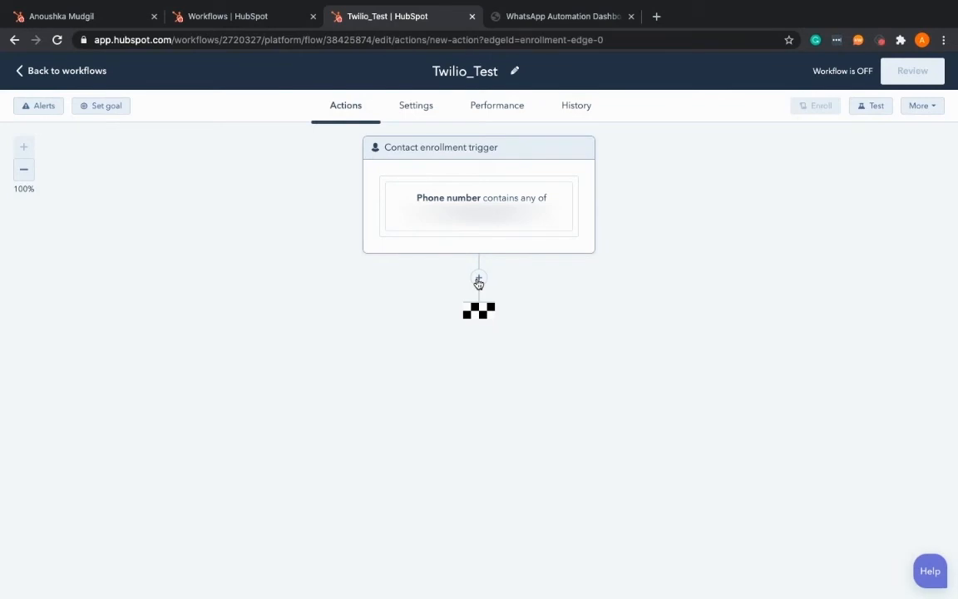
scroll(797, 447, down, 9)
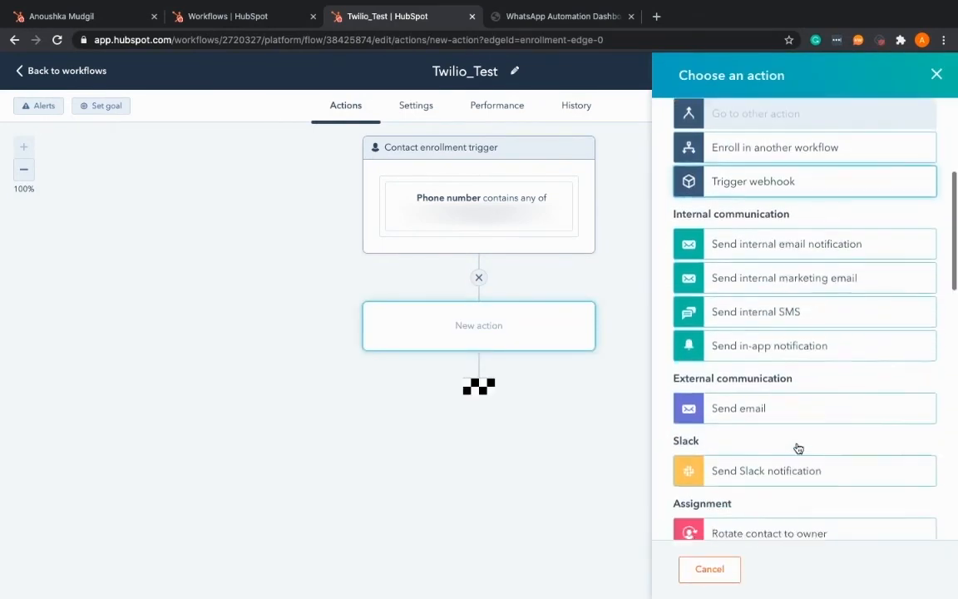
scroll(797, 447, down, 6)
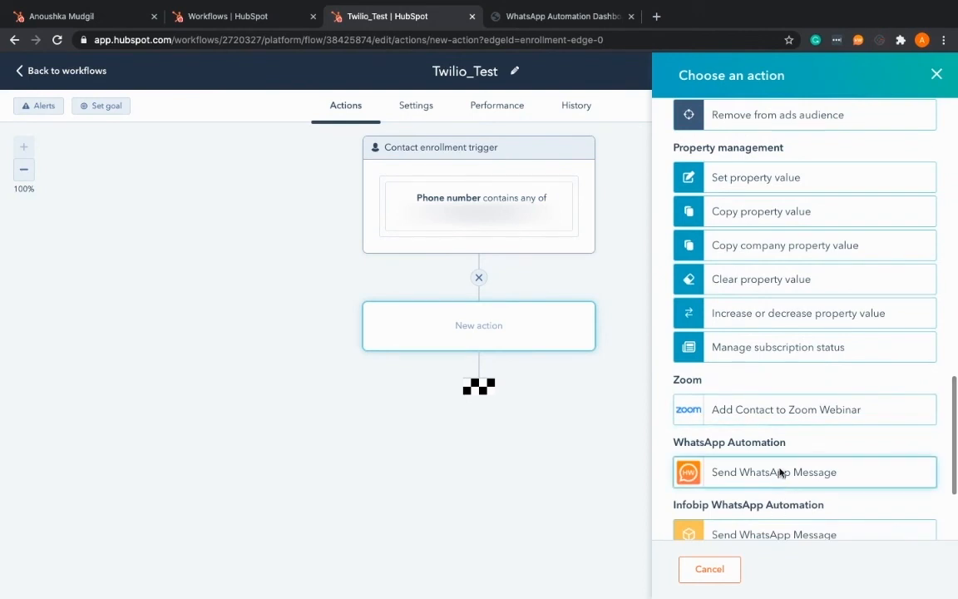
click(781, 474)
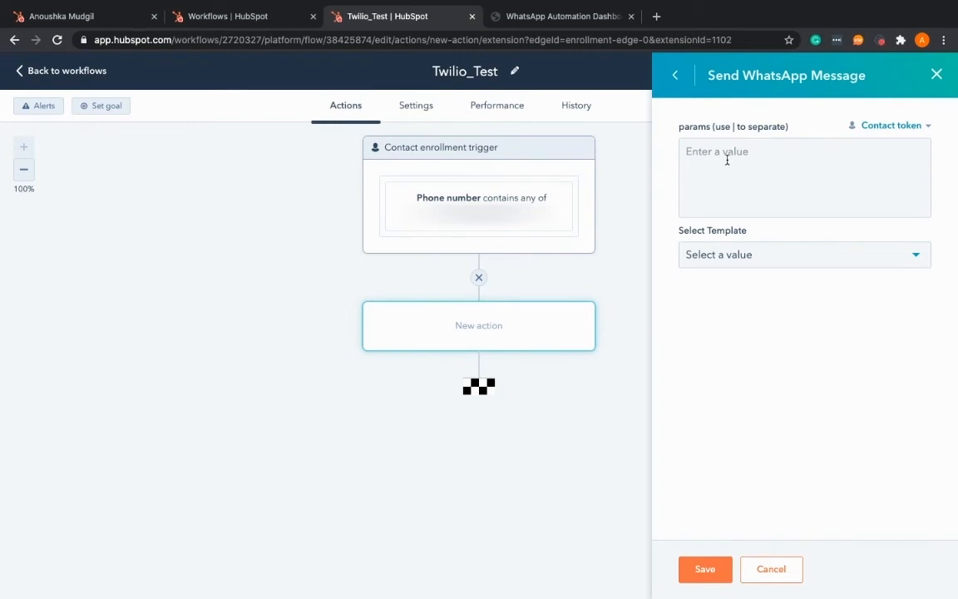
Fill the params with "Hi" followed by the First name contact token, without selecting a template, and save the action
click(727, 154)
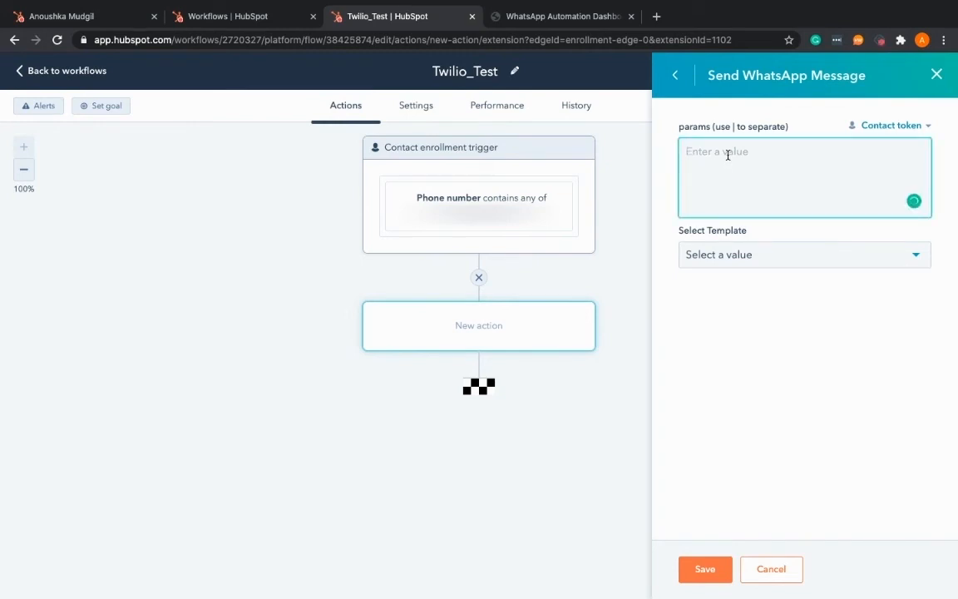
text(Hi)
click(856, 126)
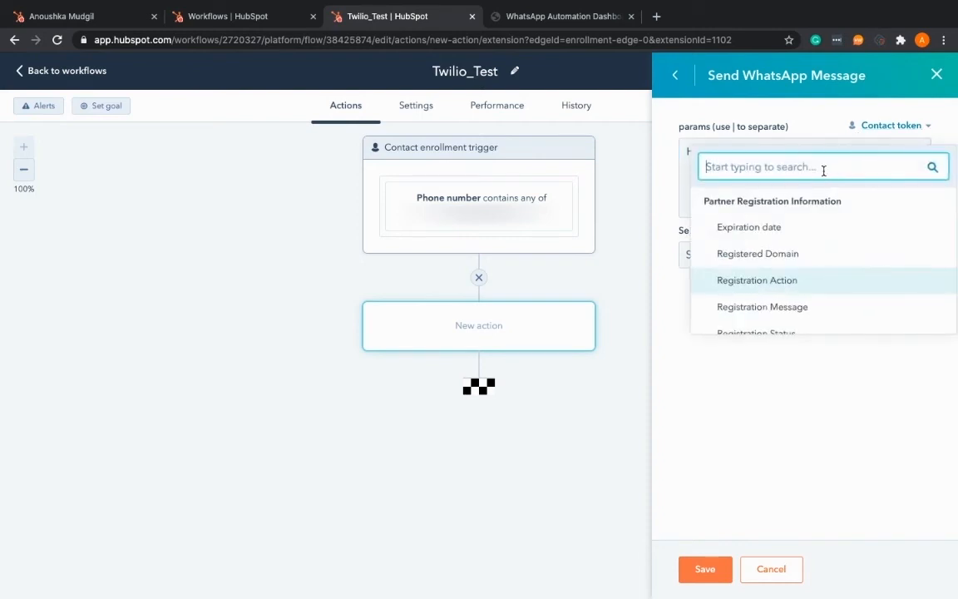
text(fir)
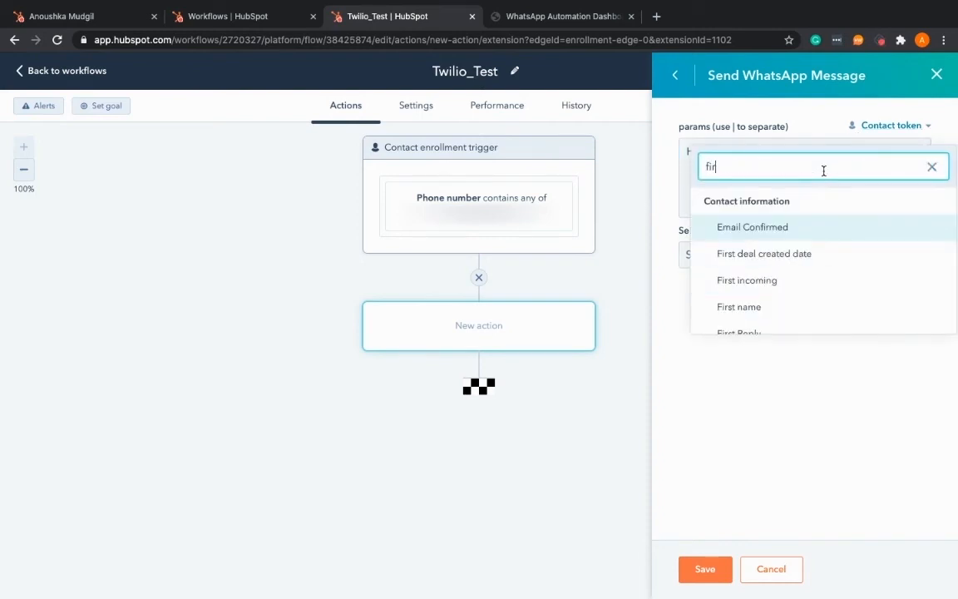
click(768, 308)
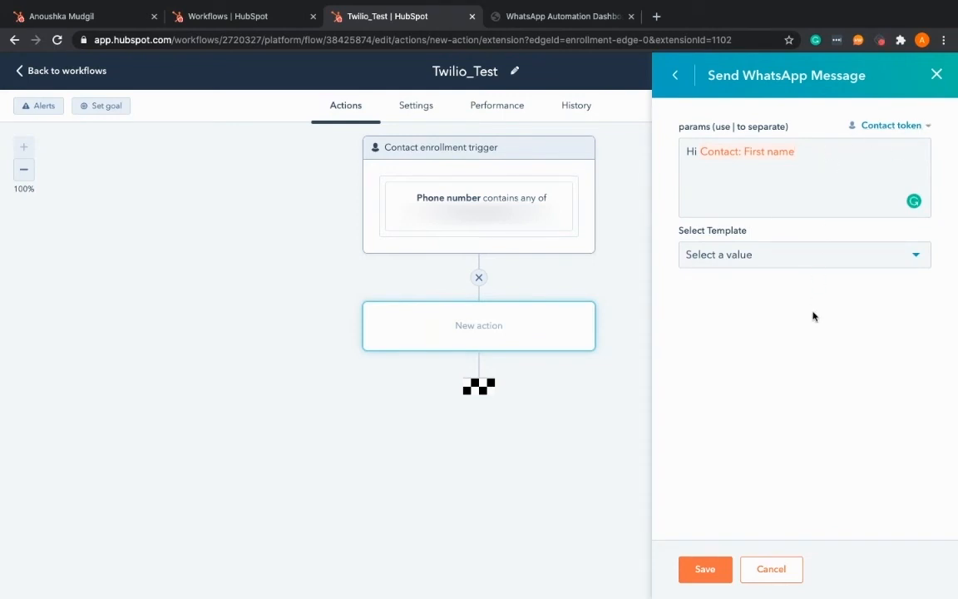
click(700, 569)
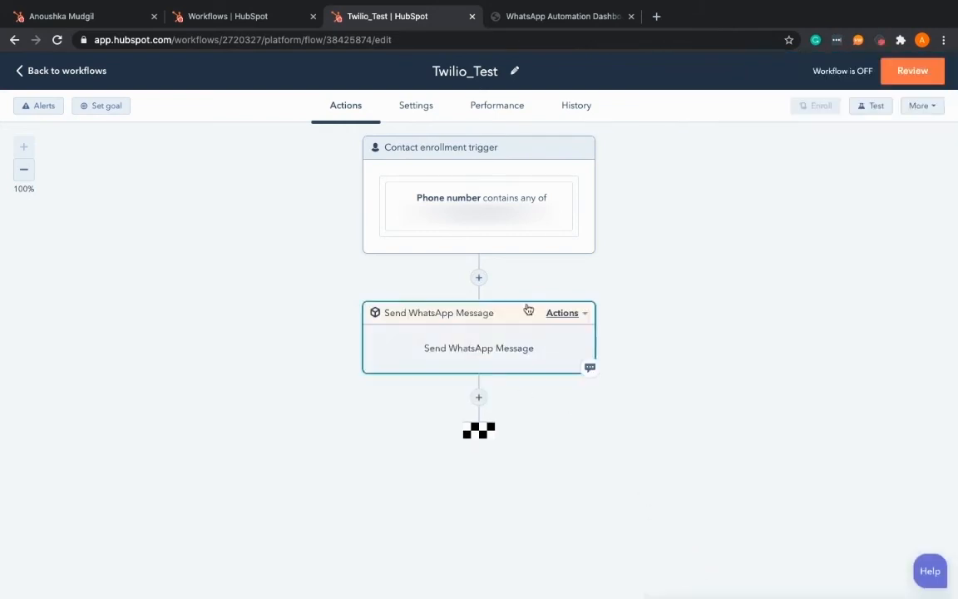
Turn on the revised Twilio_Test workflow with enrollment of existing contacts who meet the trigger criteria
click(920, 72)
click(351, 240)
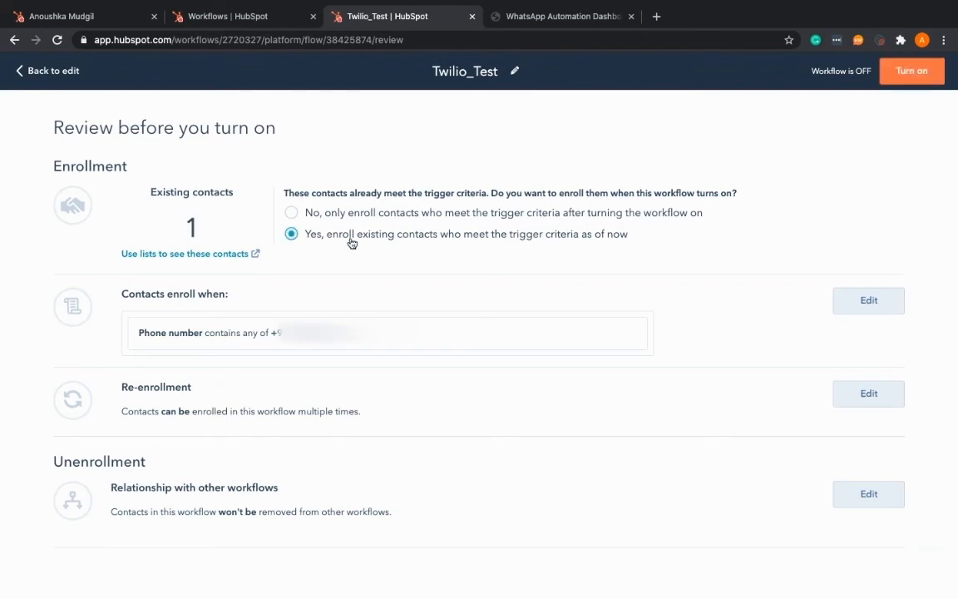
click(896, 73)
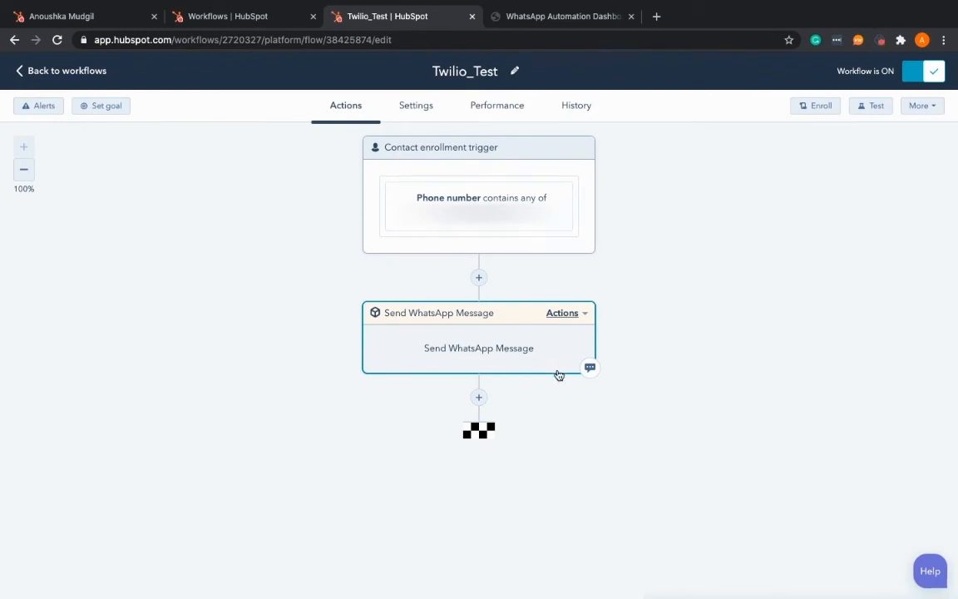
Refresh the WhatsApp Automation dashboard and send the message "Hi" in the contact's open conversation
click(550, 21)
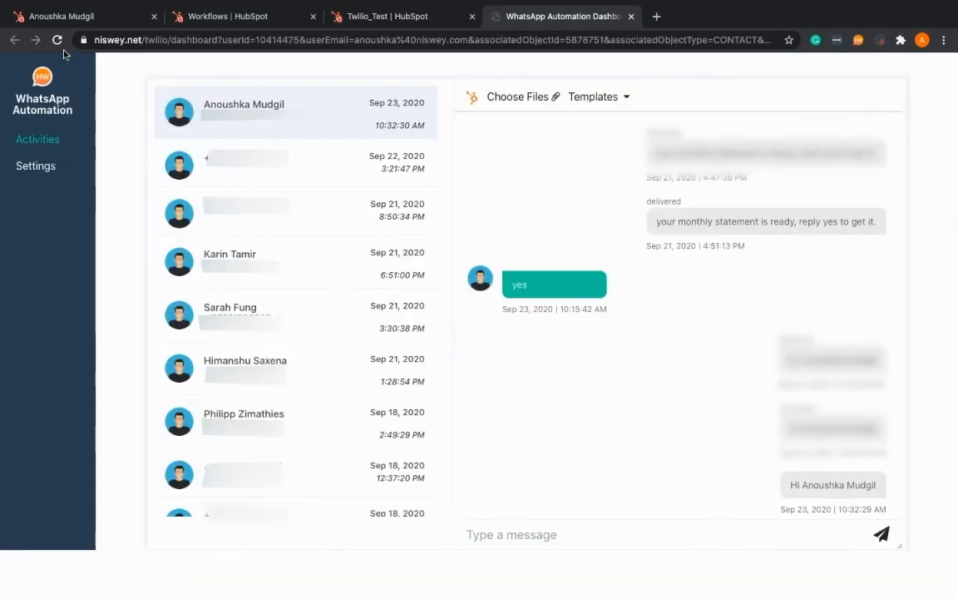
click(57, 39)
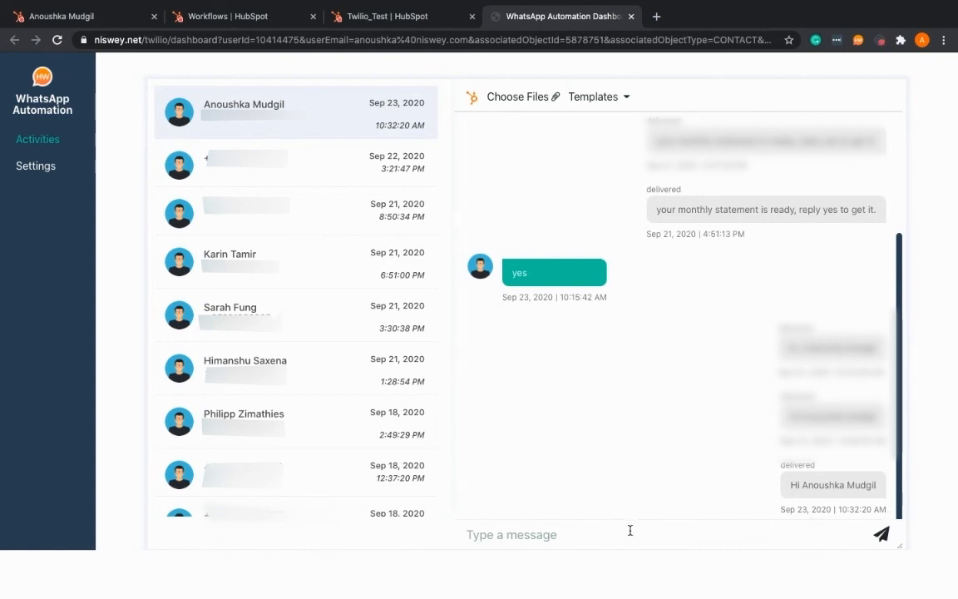
text(Hi)
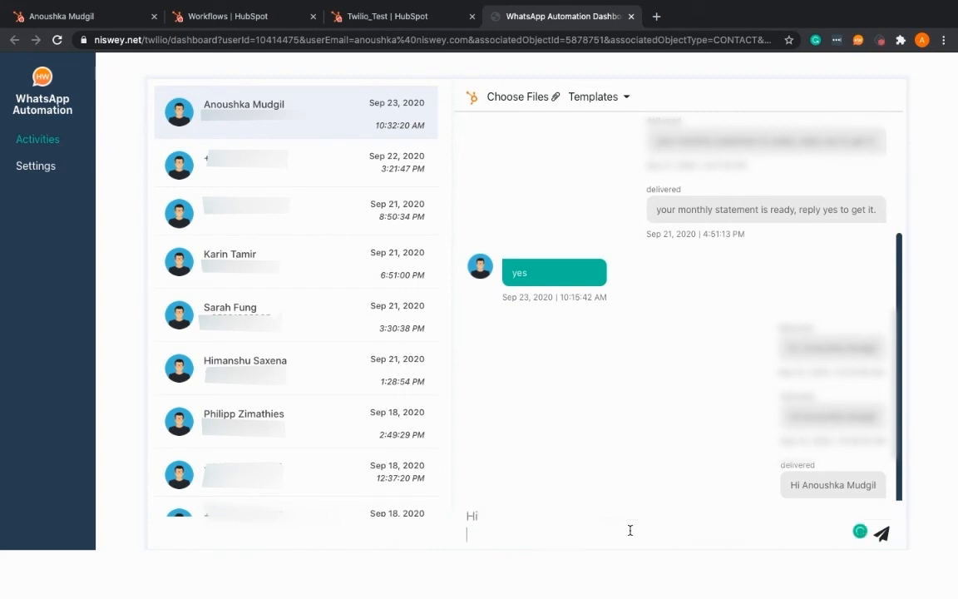
click(882, 533)
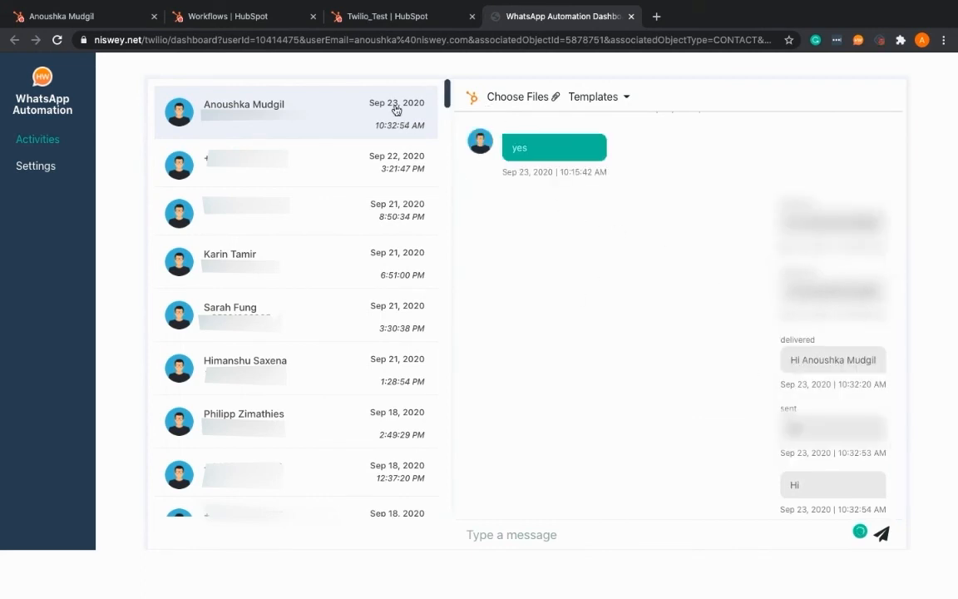
Reload the HubSpot contact record and view the details of the newest WhatsApp Automation activity in its timeline
click(91, 22)
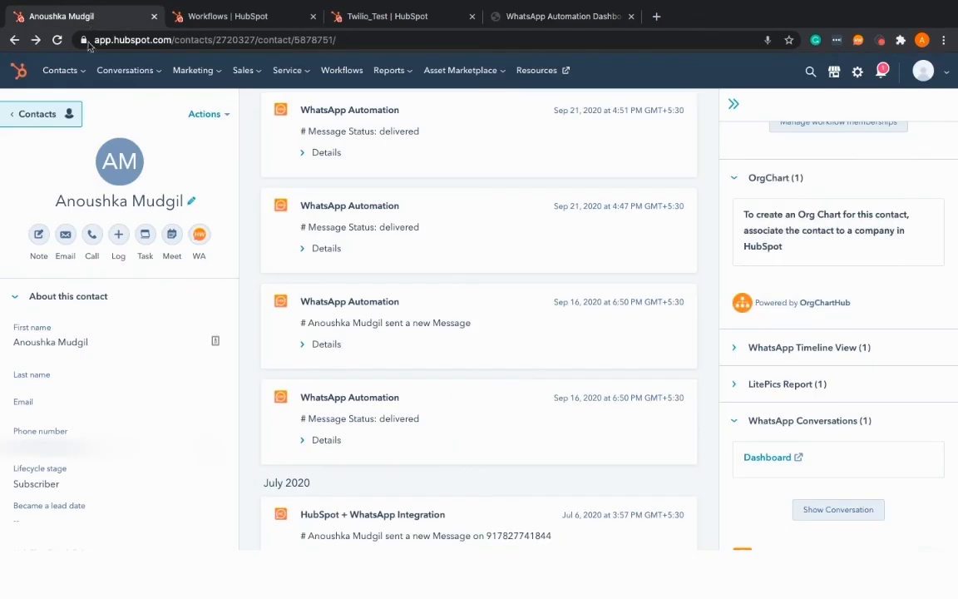
click(56, 39)
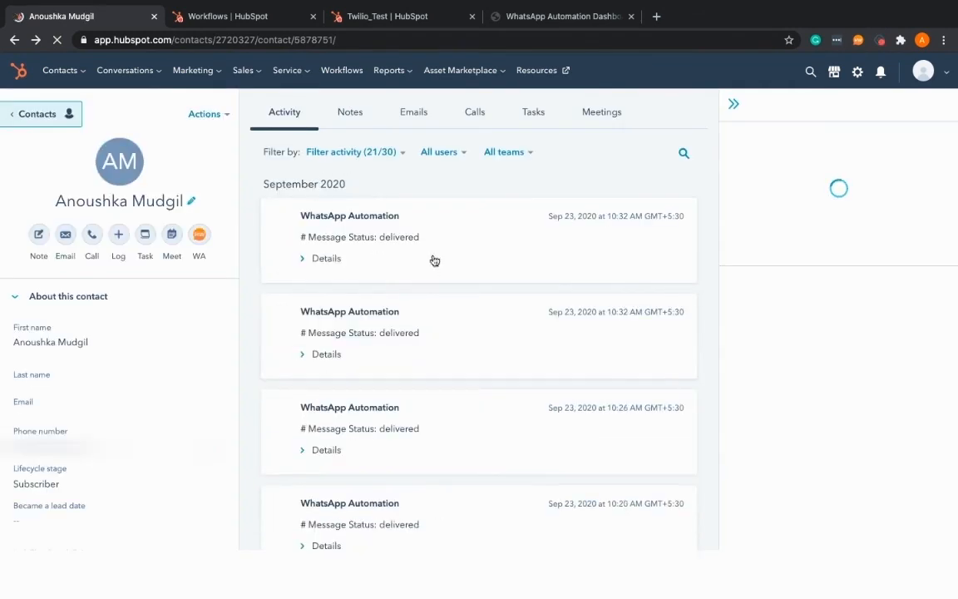
click(332, 258)
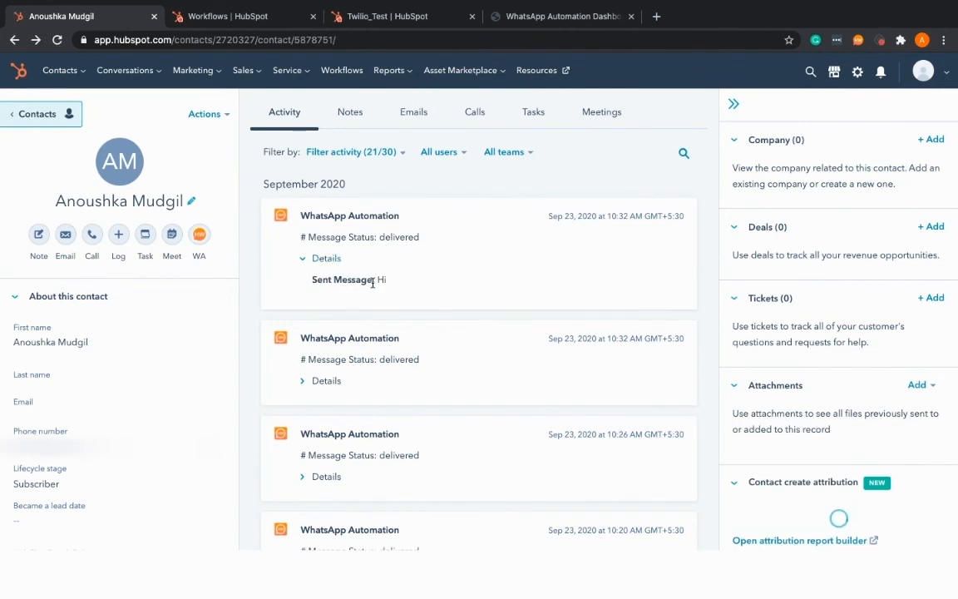